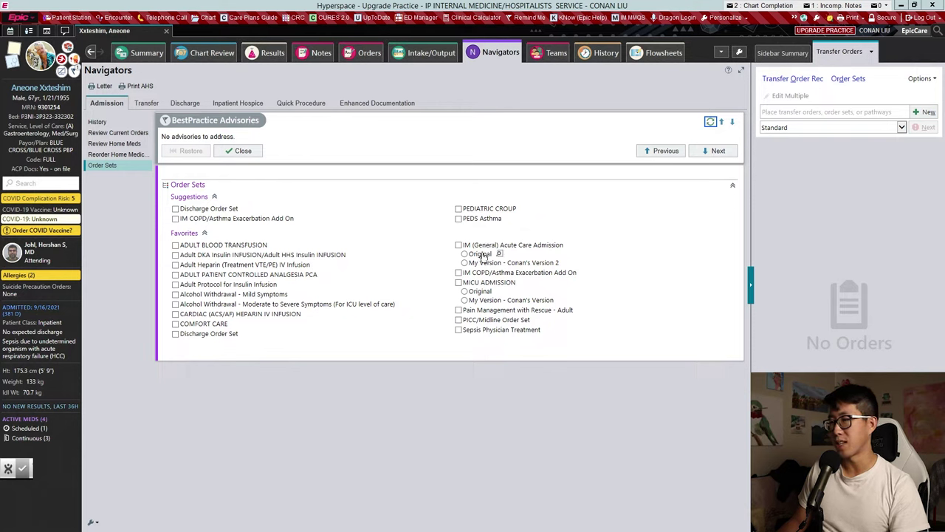
# Select the Original version of IM (General) Acute Care Admission and open it for the patient.
pyautogui.click(482, 254)
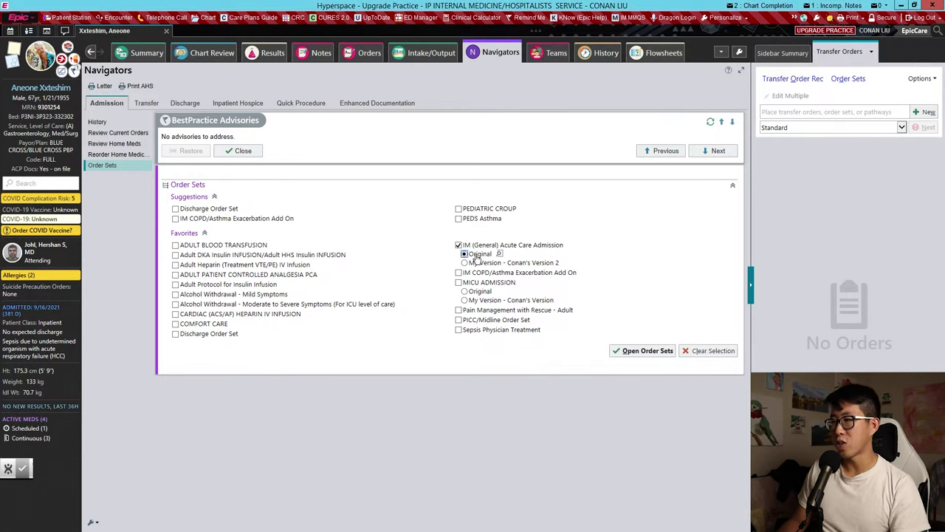
pyautogui.click(650, 351)
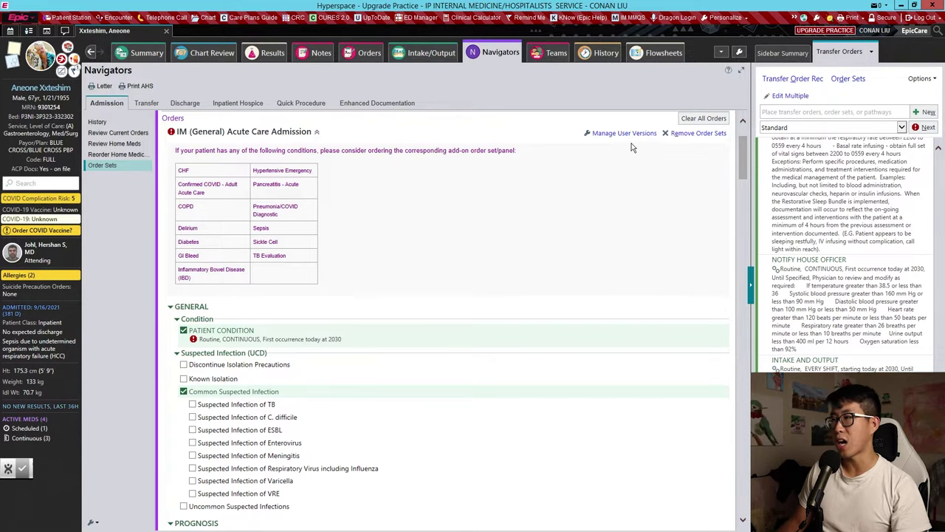
# Create a personal 'My Version' copy of the order set based on the original.
pyautogui.click(627, 133)
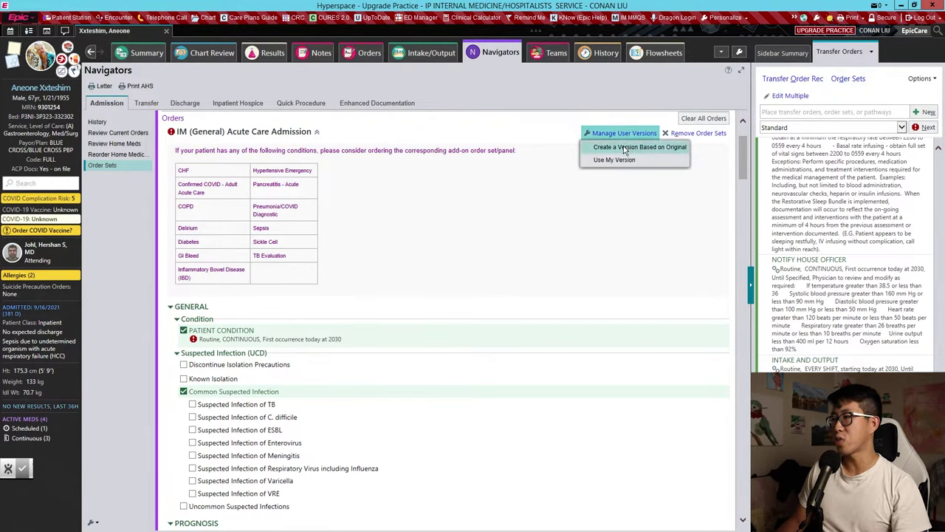
pyautogui.click(627, 149)
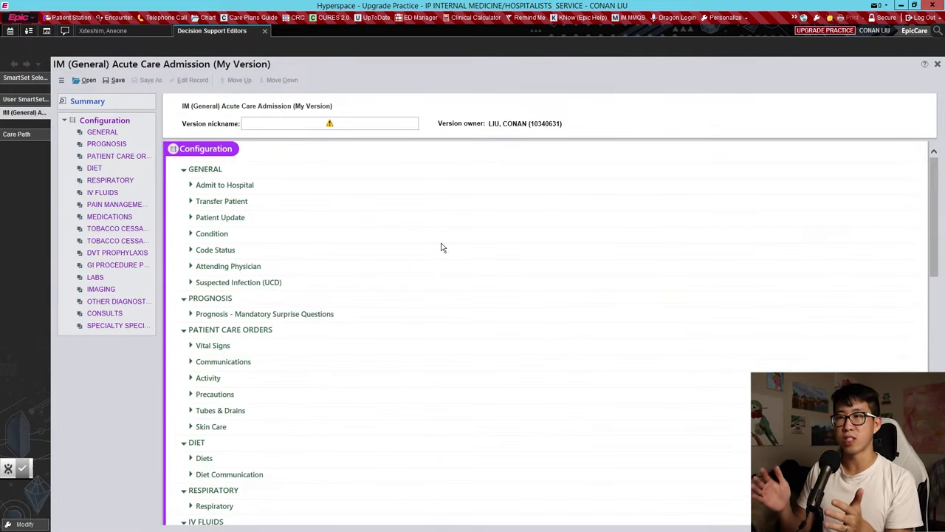
# Nickname the version 'My Custom Order Set' and preselect ADMIT TO INPATIENT under Admit to Hospital.
pyautogui.click(276, 125)
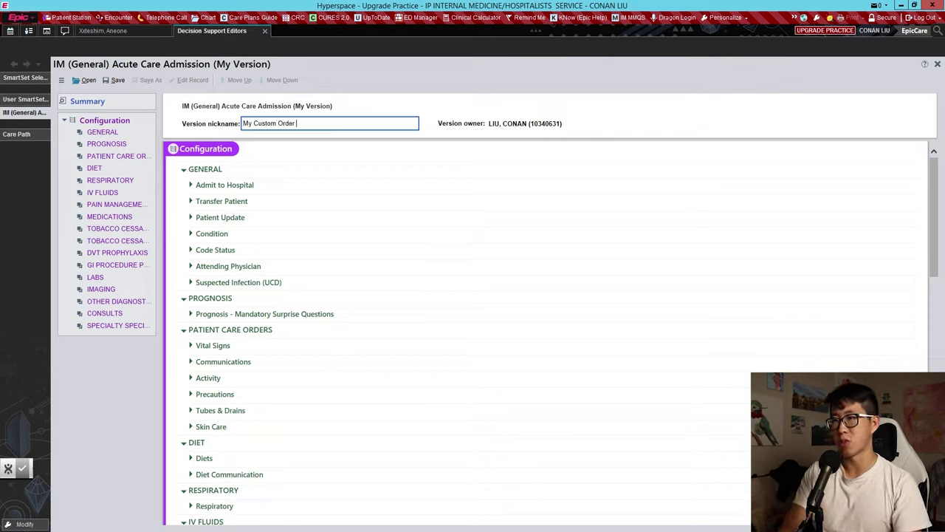
pyautogui.click(243, 190)
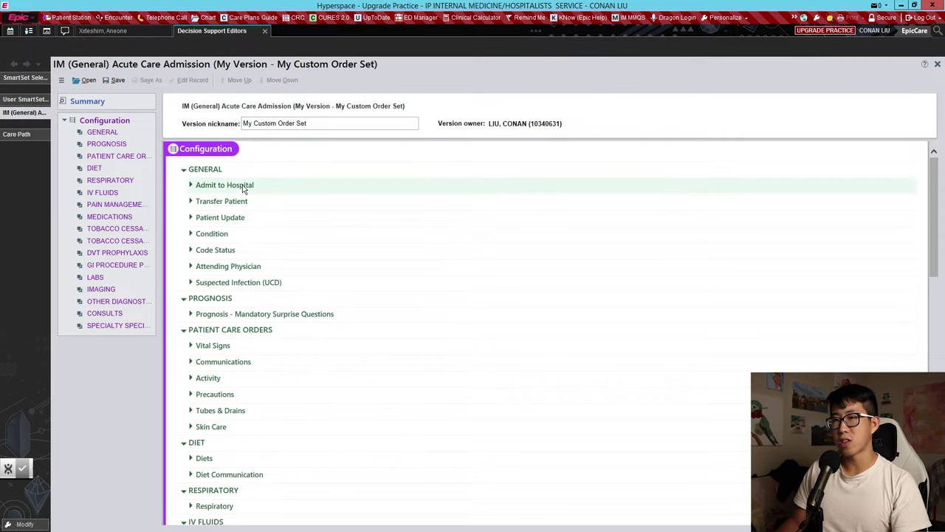
pyautogui.click(191, 185)
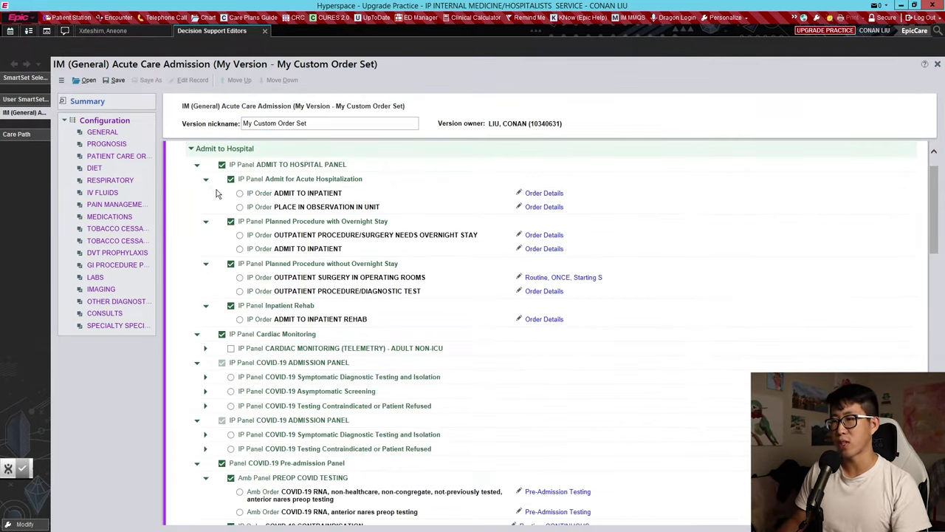
pyautogui.click(240, 193)
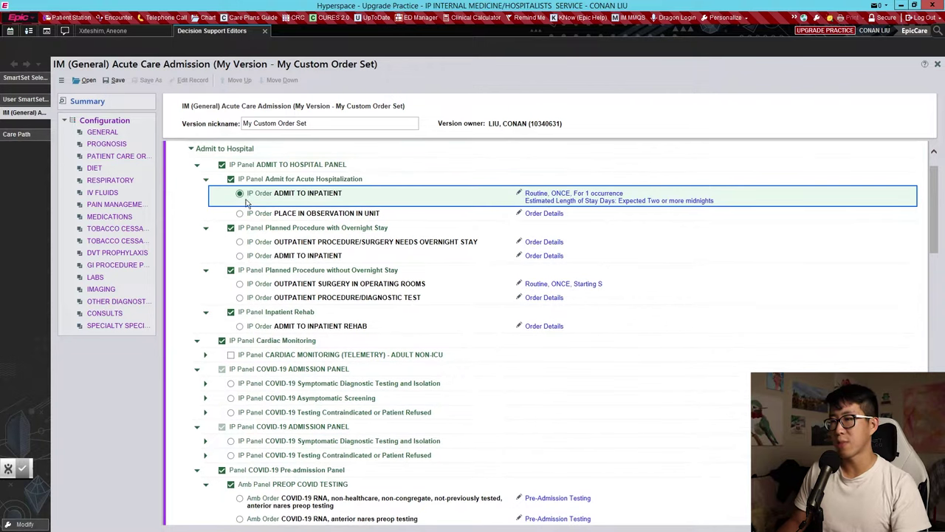
pyautogui.click(559, 196)
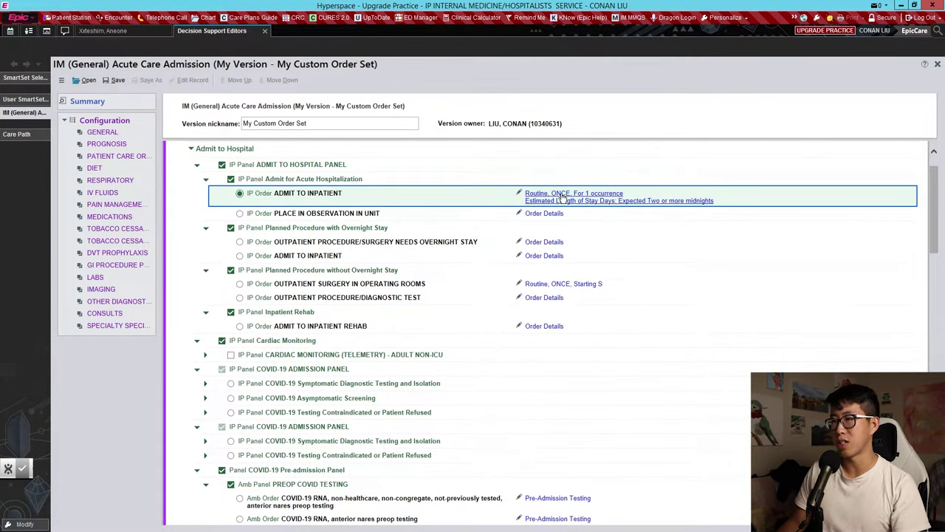
# Set the ADMIT TO INPATIENT service to (A) Medicine - Wards 1.
pyautogui.click(580, 155)
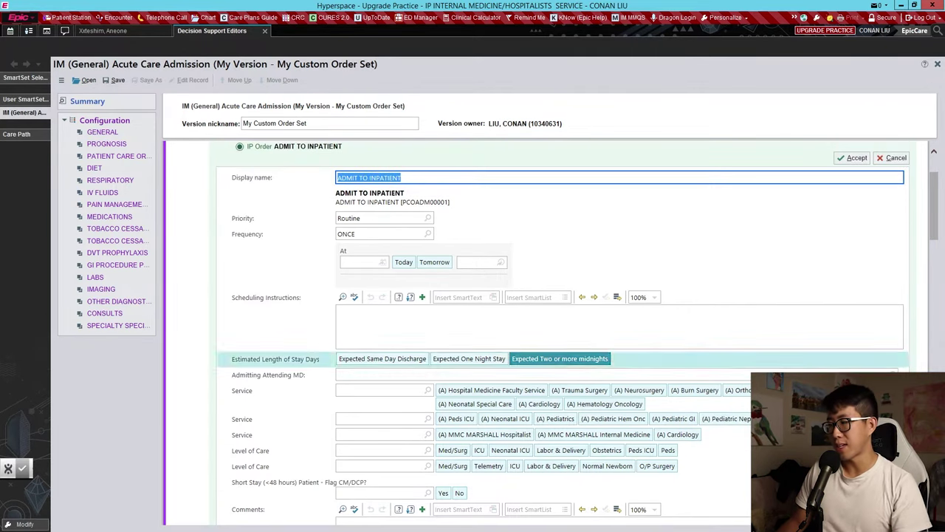
pyautogui.click(363, 392)
pyautogui.write('medicine')
pyautogui.press('Return')
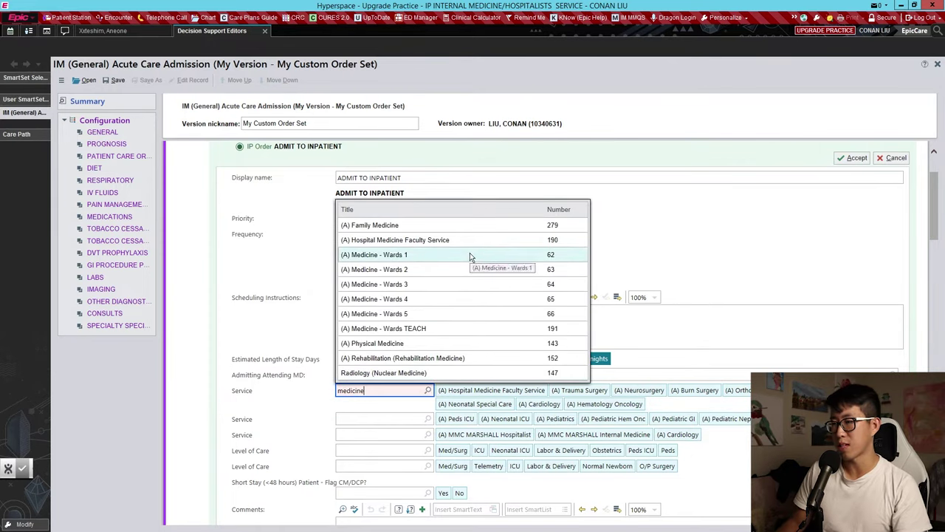
pyautogui.click(470, 255)
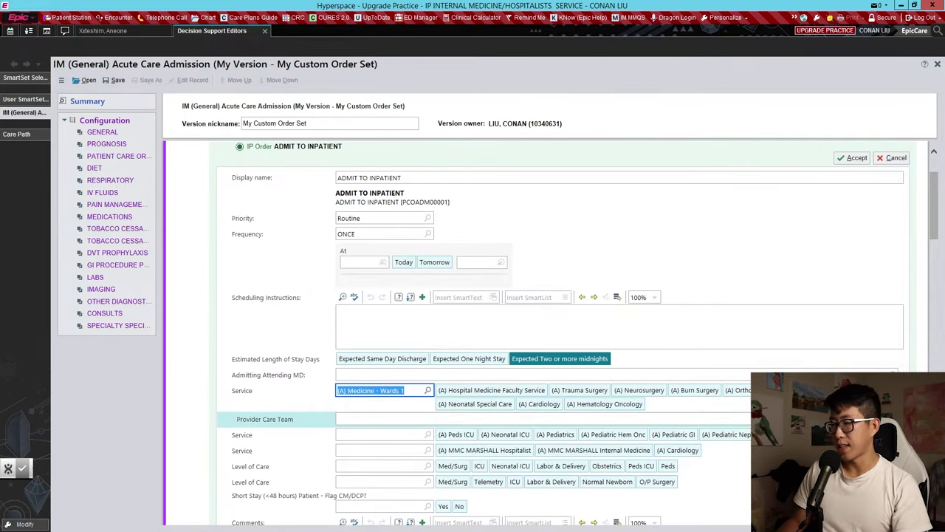
# Set both Level of Care rows to Med/Surg and Short Stay to No, then accept the order.
pyautogui.click(463, 470)
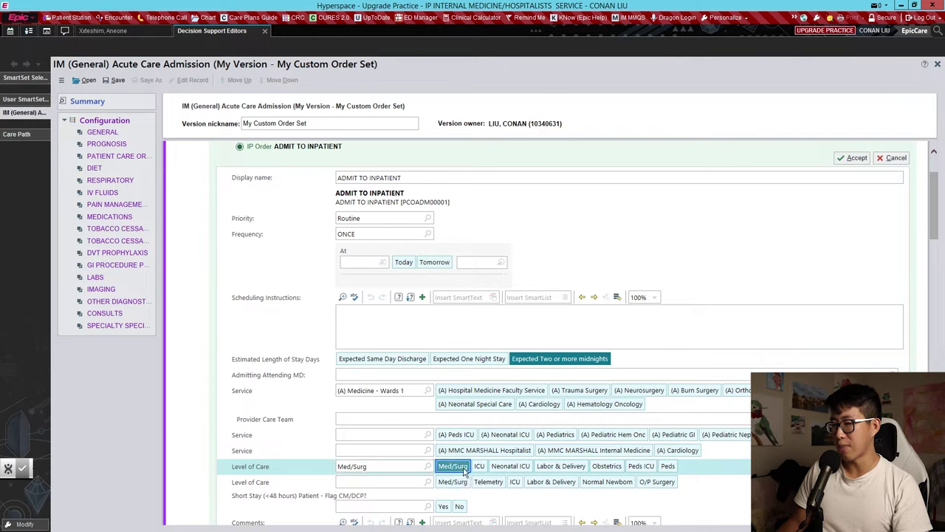
pyautogui.click(464, 482)
pyautogui.scroll(-3, 464, 469)
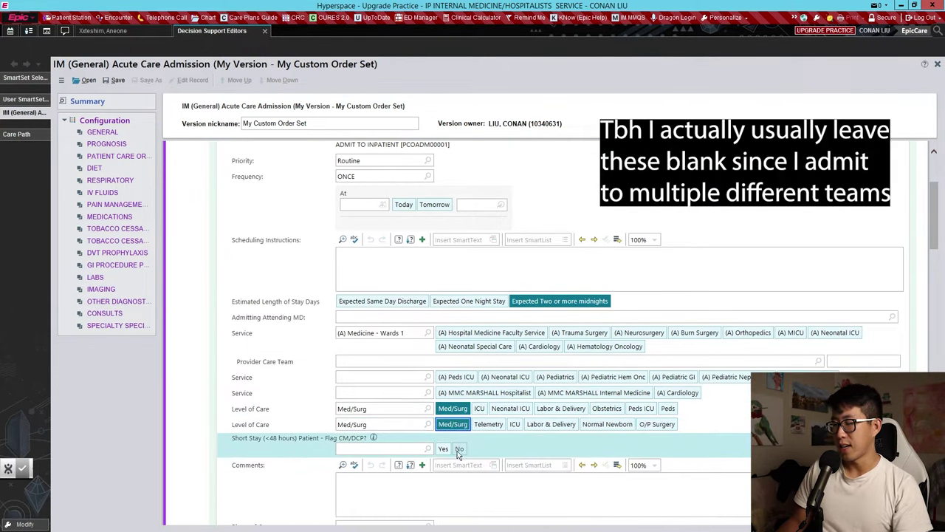
pyautogui.click(459, 449)
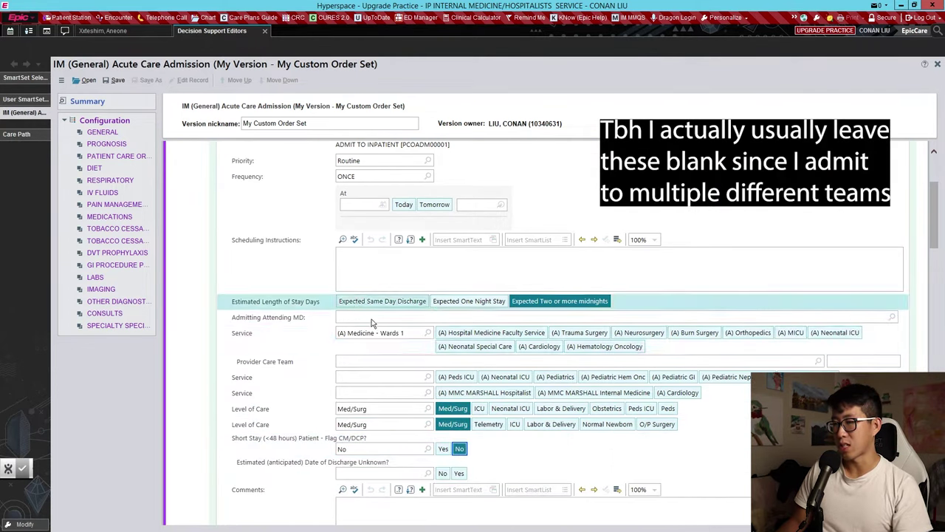
pyautogui.scroll(3, 444, 322)
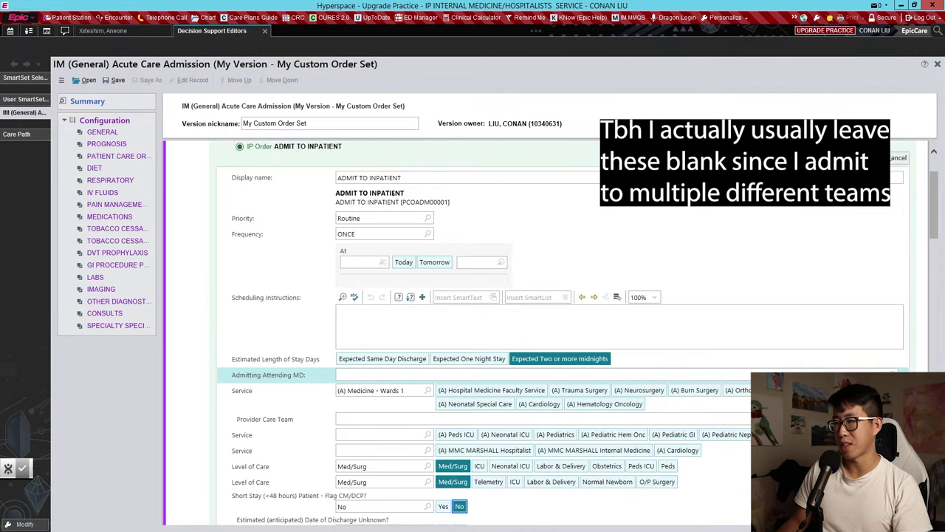
pyautogui.click(629, 225)
pyautogui.click(690, 325)
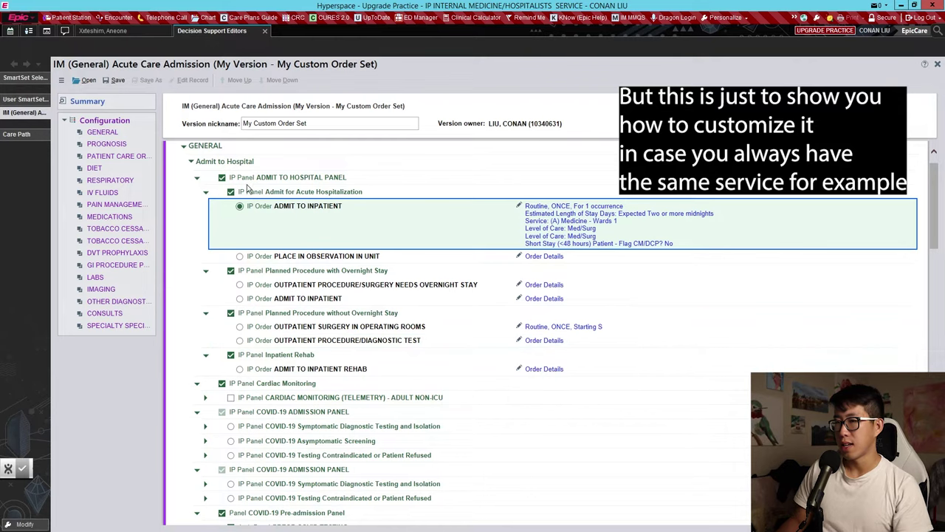
# Preselect the COVID-19 Asymptomatic Screening panel.
pyautogui.scroll(-2, 235, 288)
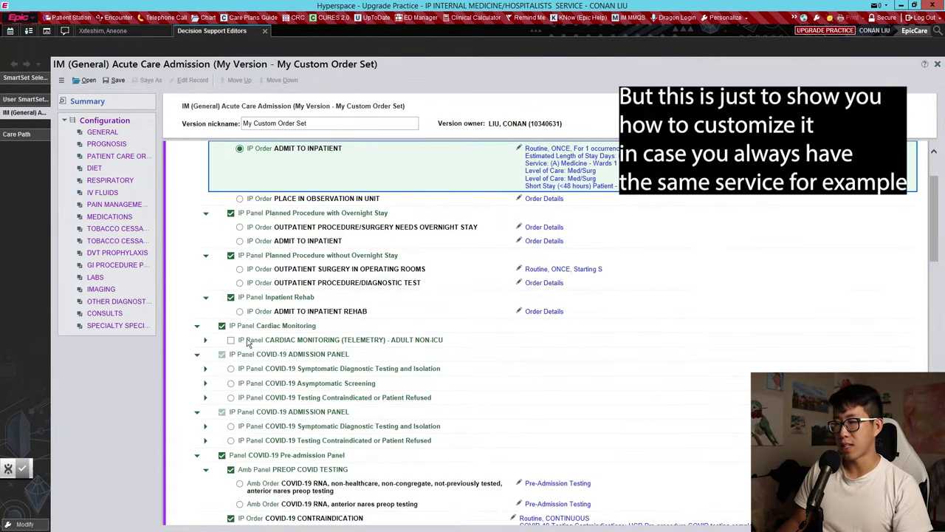
pyautogui.scroll(-2, 235, 341)
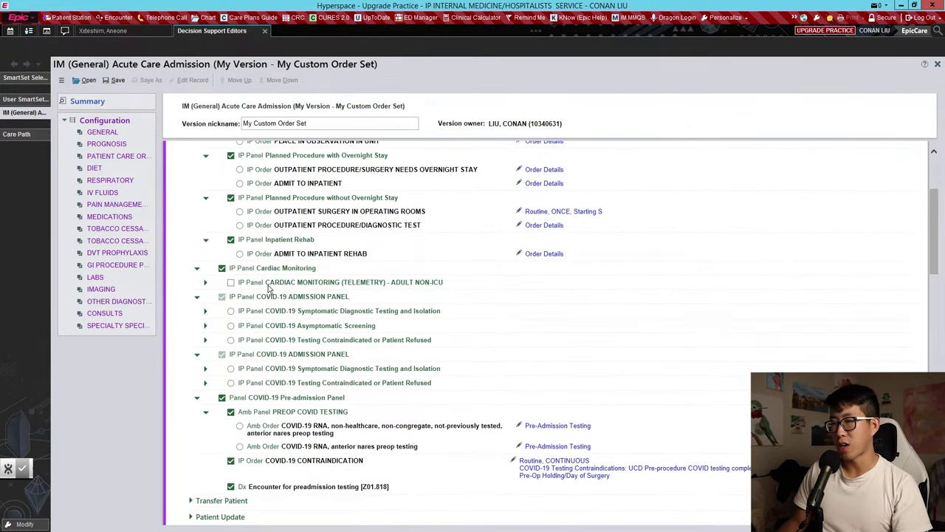
pyautogui.click(231, 325)
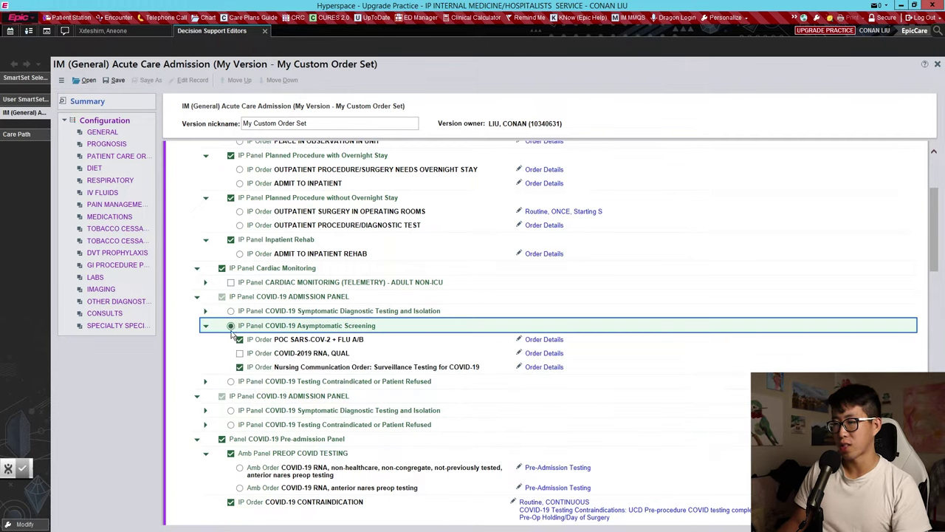
# Default the PATIENT CONDITION order's Condition to Fair and save it.
pyautogui.scroll(-10, 231, 333)
pyautogui.click(190, 286)
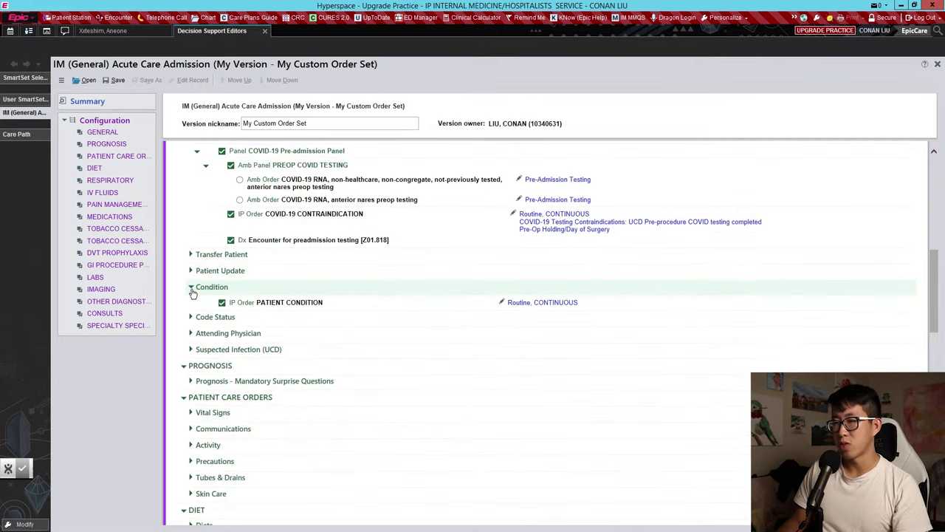
pyautogui.click(529, 303)
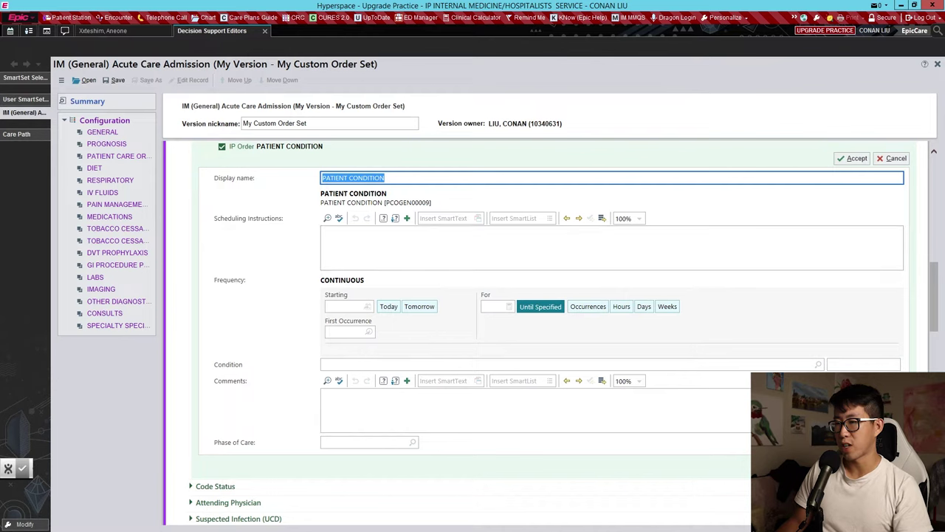
pyautogui.press('Tab')
pyautogui.press('Tab')
pyautogui.write('fa')
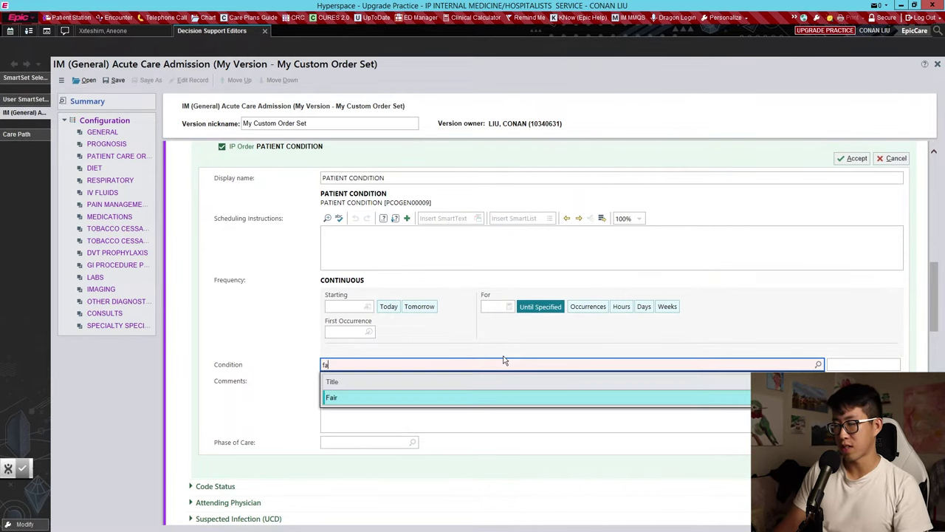
pyautogui.press('Return')
pyautogui.press('Return')
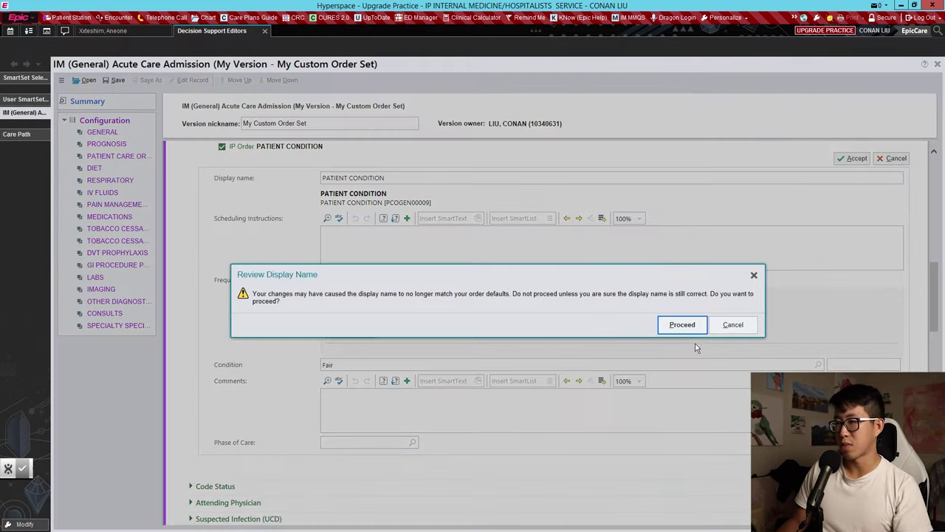
pyautogui.click(679, 324)
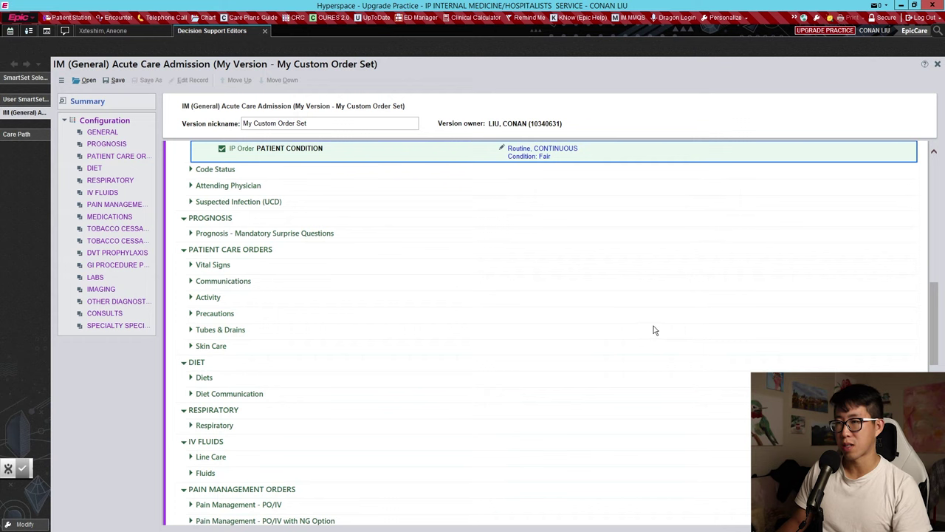
pyautogui.click(191, 170)
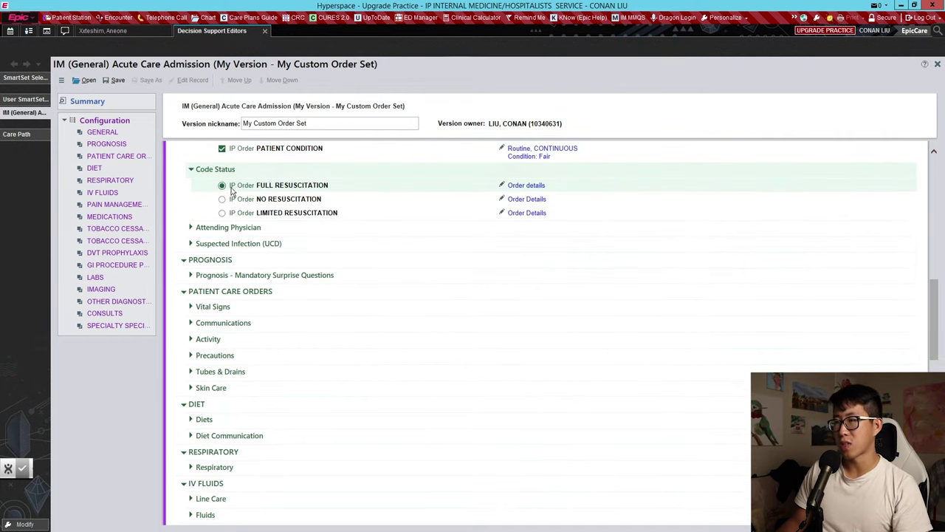
# Under Prognosis - Mandatory Surprise Questions, preselect YES, I WOULD BE SURPRISED.
pyautogui.click(190, 244)
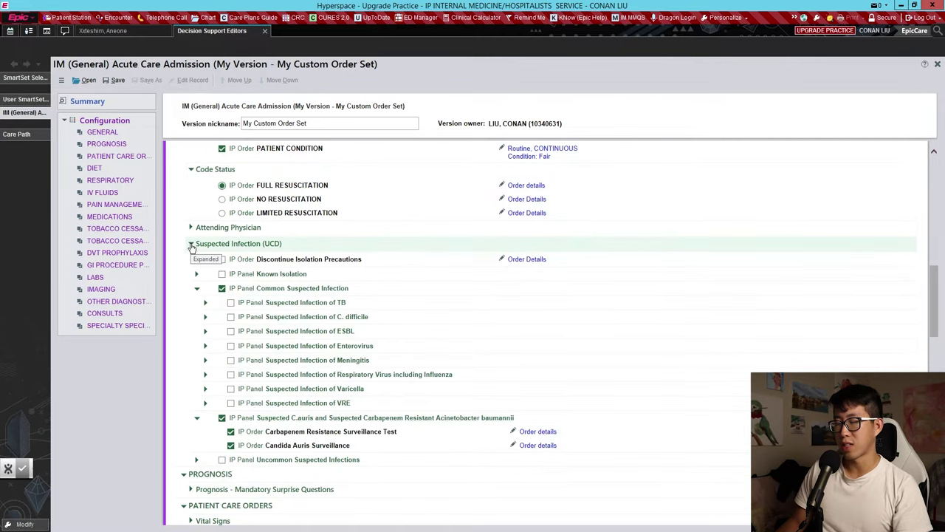
pyautogui.click(191, 243)
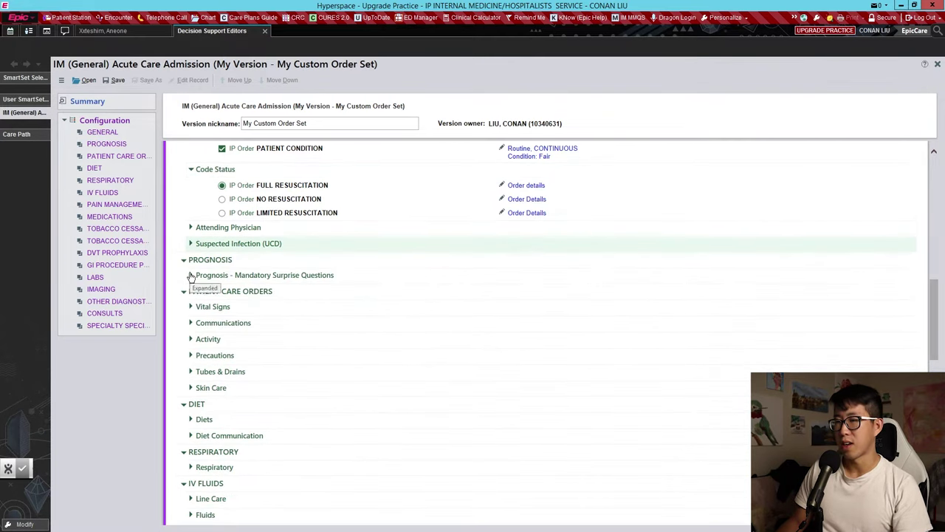
pyautogui.click(191, 274)
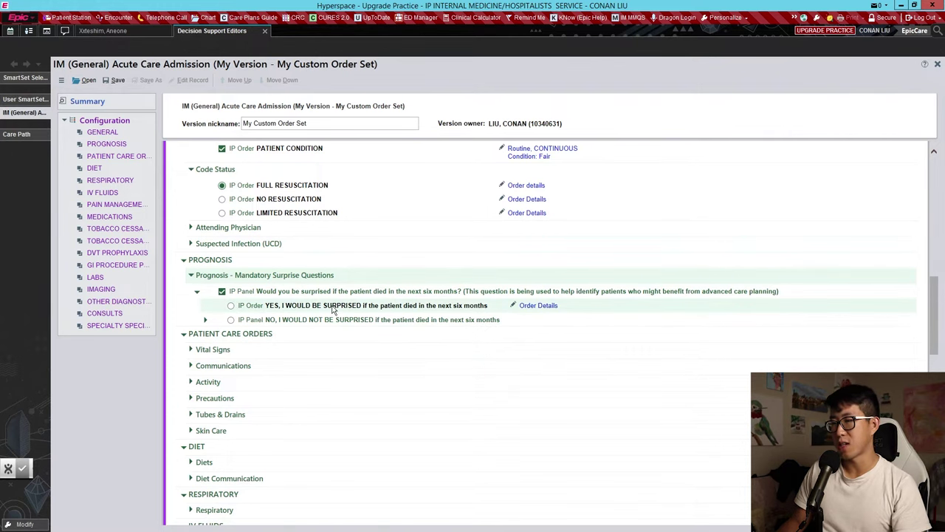
pyautogui.click(230, 305)
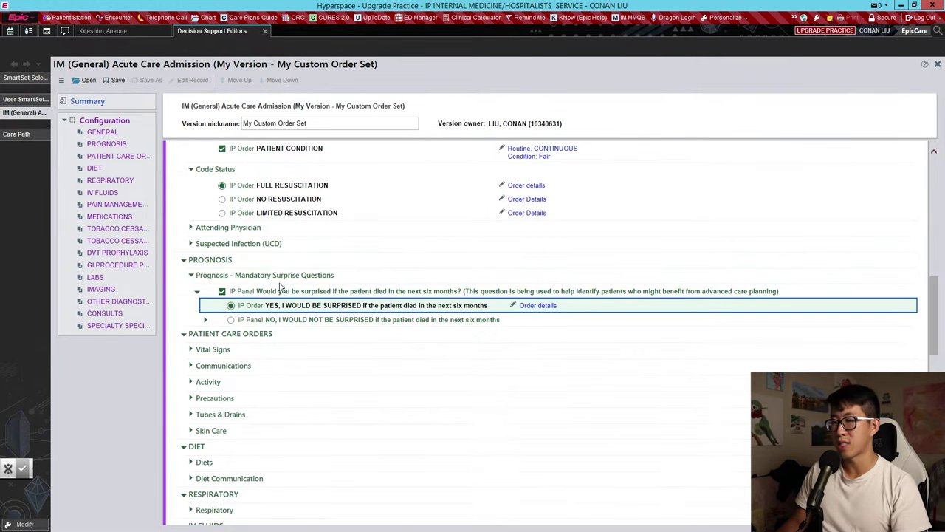
pyautogui.scroll(-2, 284, 283)
pyautogui.scroll(-2, 278, 268)
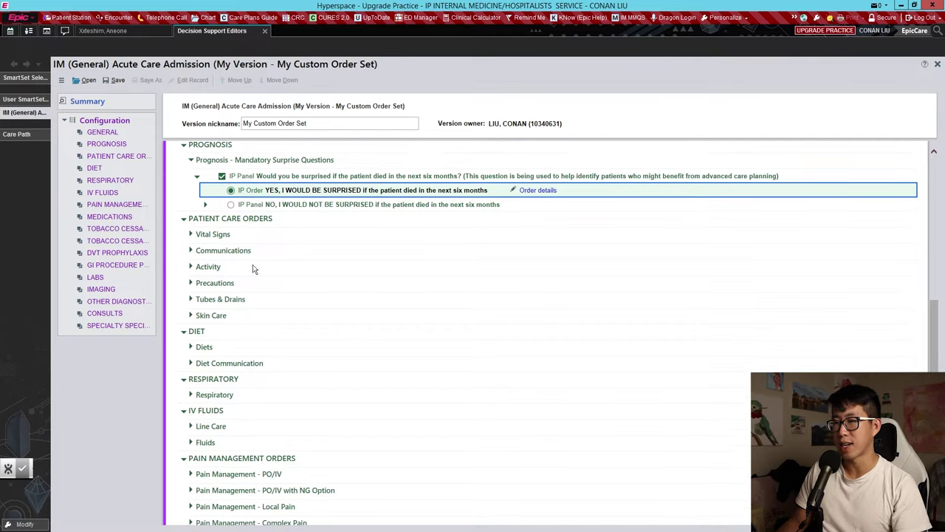
# Change the VITAL SIGNS order frequency to Q4H and save it.
pyautogui.click(192, 234)
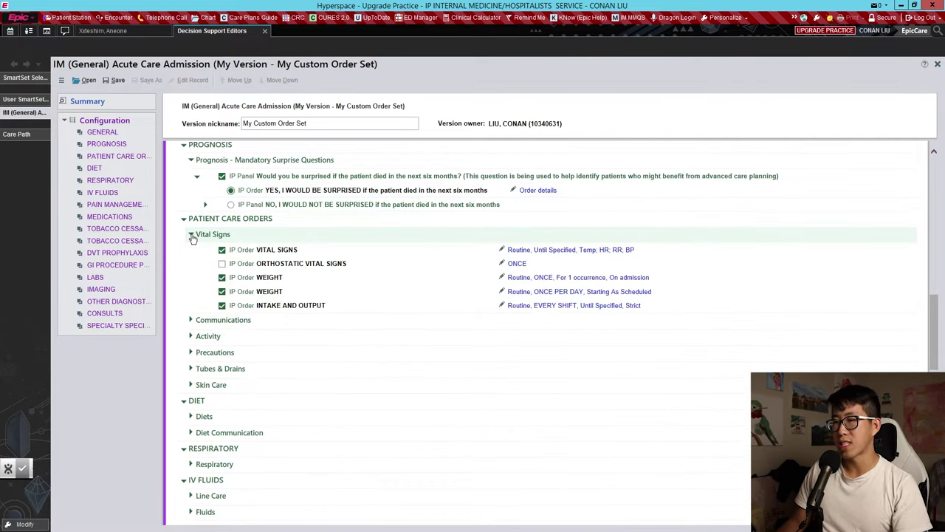
pyautogui.click(546, 250)
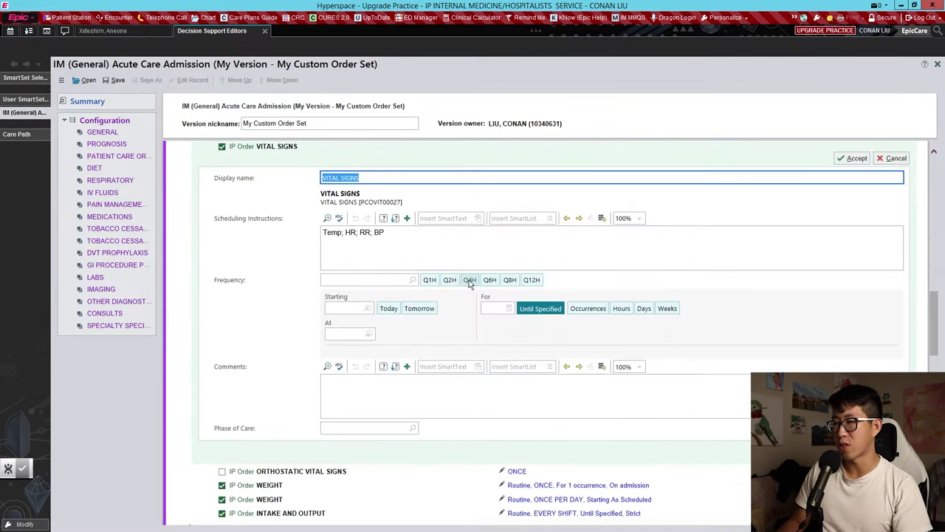
pyautogui.click(470, 280)
pyautogui.click(852, 158)
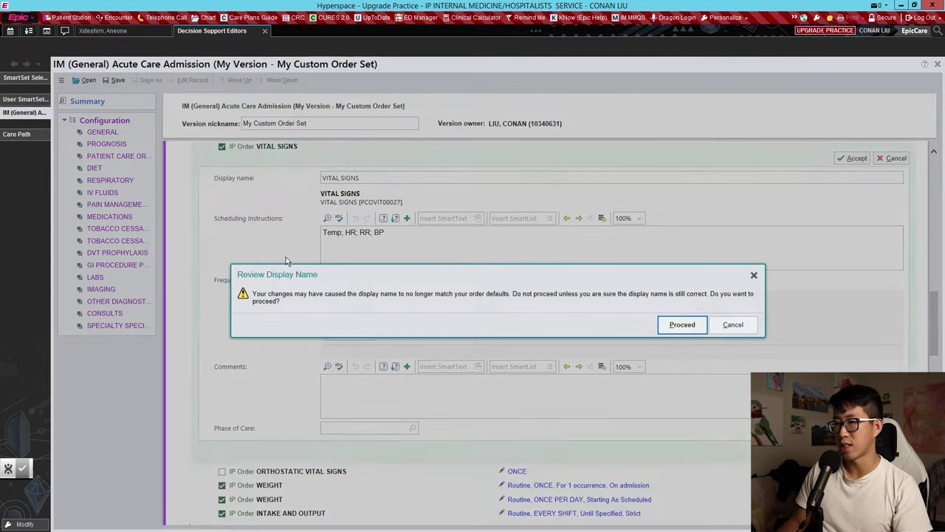
pyautogui.click(680, 323)
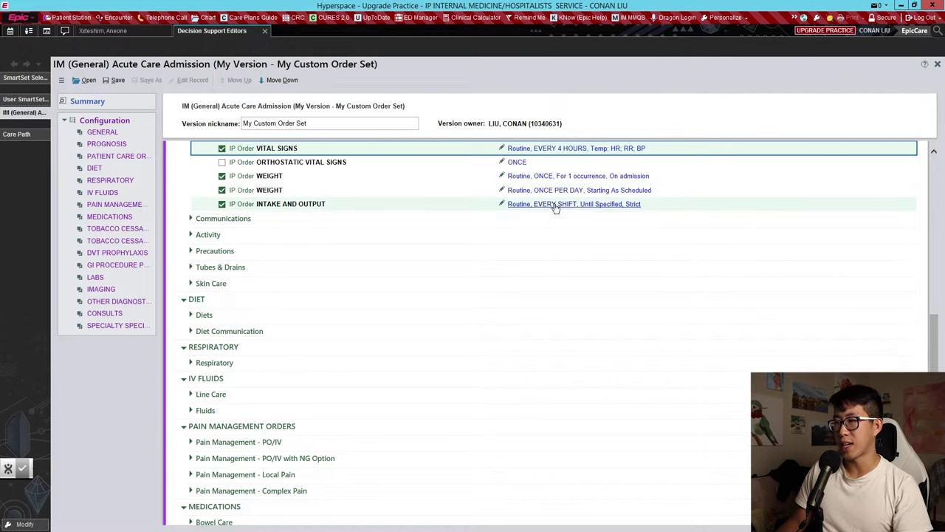
# Preselect MAY TRANSPORT WITHOUT TELEMETRY under Communications.
pyautogui.click(190, 218)
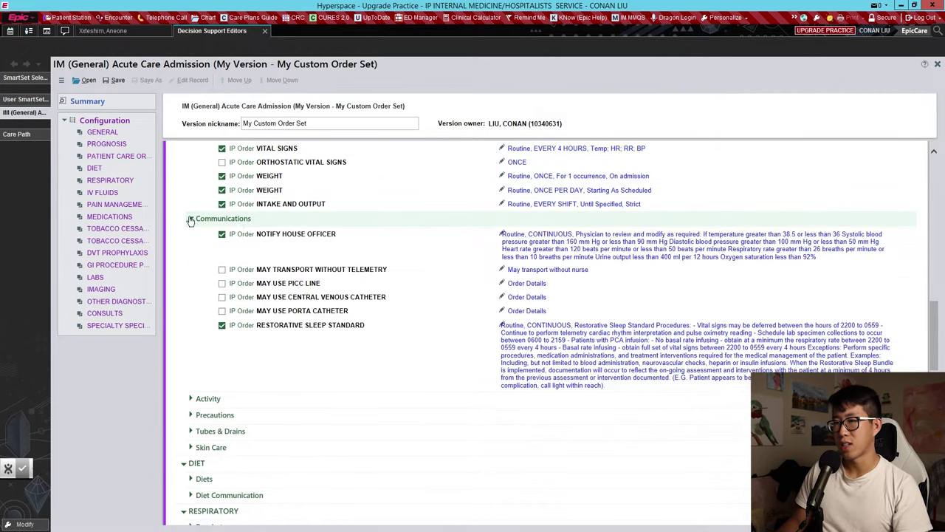
pyautogui.click(222, 270)
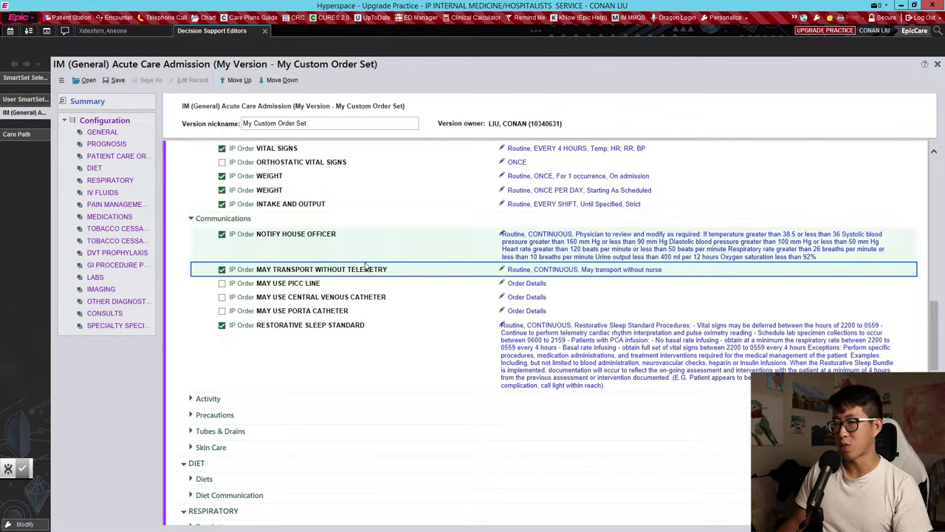
pyautogui.scroll(-1, 316, 286)
pyautogui.click(193, 340)
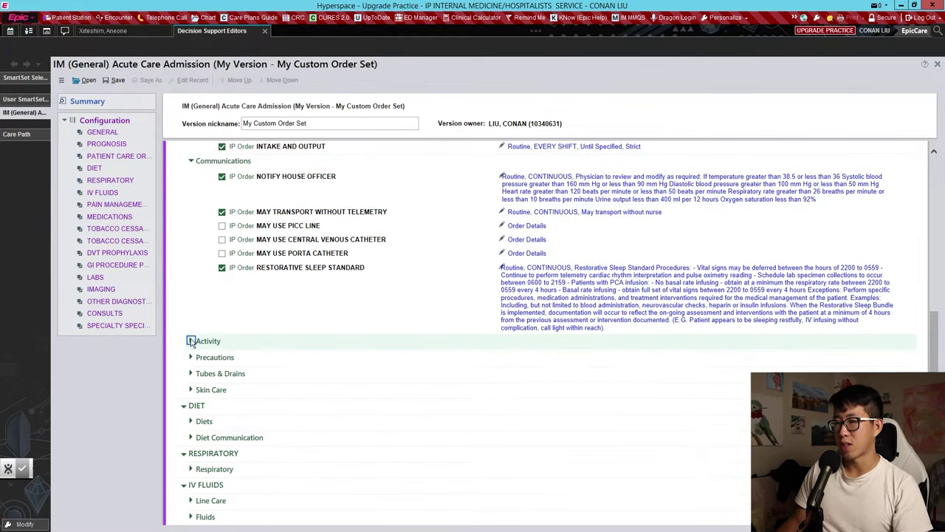
pyautogui.scroll(-1, 194, 341)
# Default the PRECAUTIONS order type to No risk precautions and save it.
pyautogui.click(191, 333)
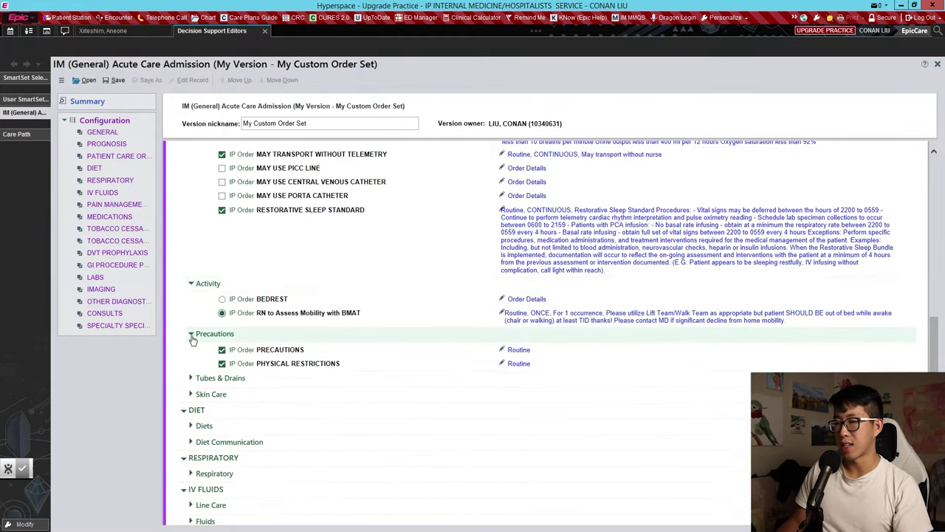
pyautogui.scroll(-1, 500, 299)
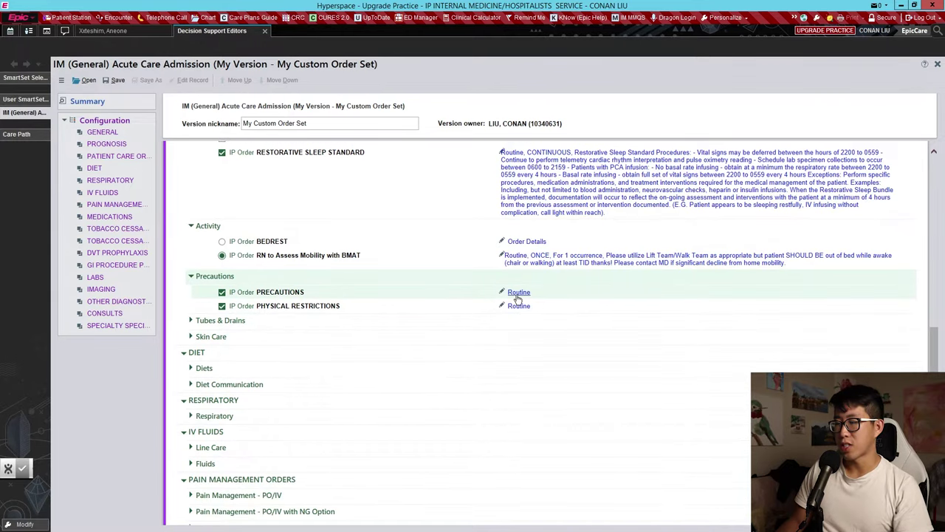
pyautogui.click(519, 292)
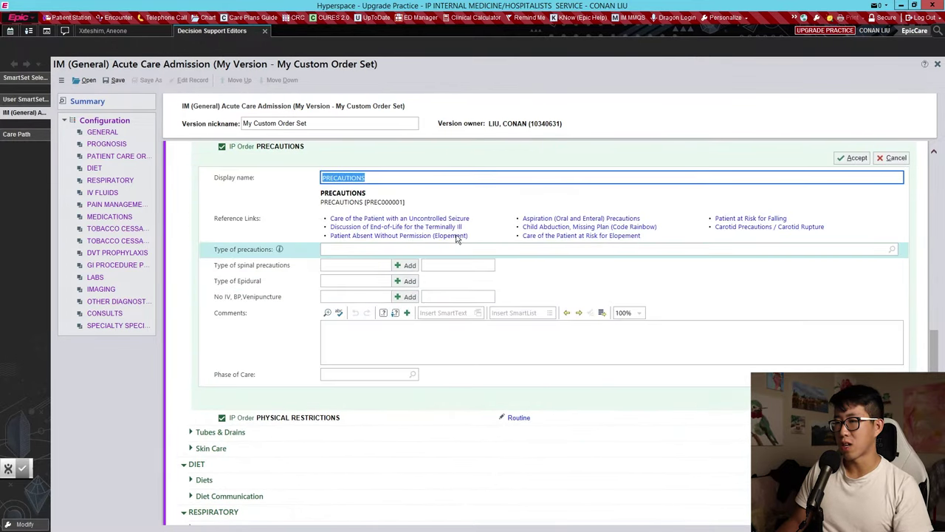
pyautogui.press('Tab')
pyautogui.write('1')
pyautogui.press('Return')
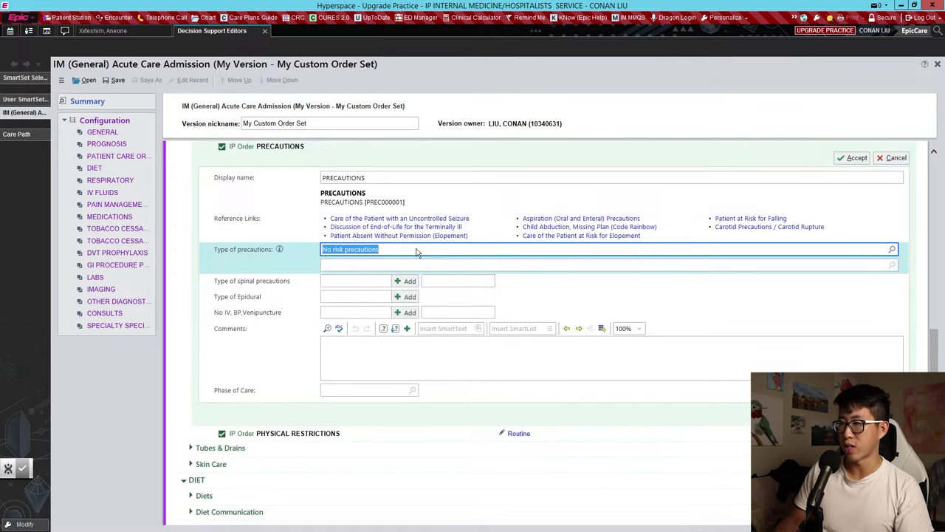
pyautogui.press('Return')
pyautogui.click(665, 325)
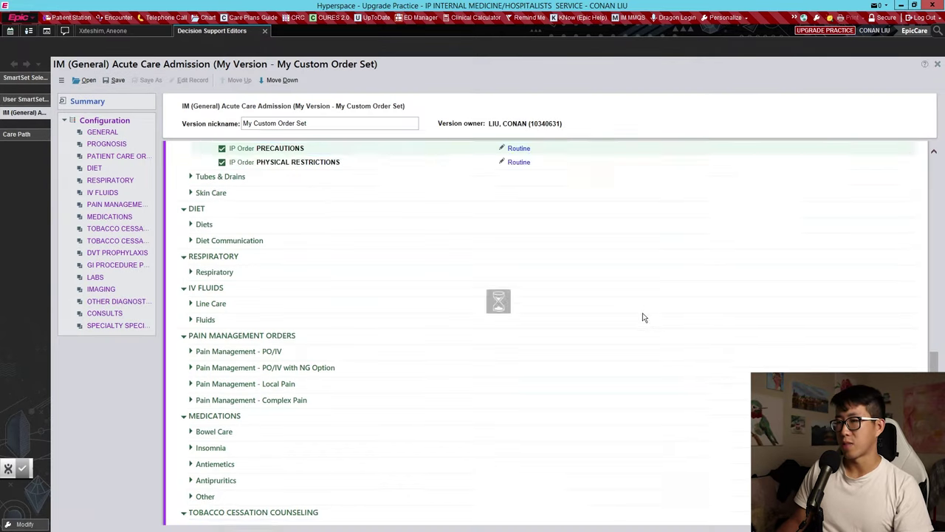
# Leave the Regular Diet order unselected under Diets.
pyautogui.click(191, 231)
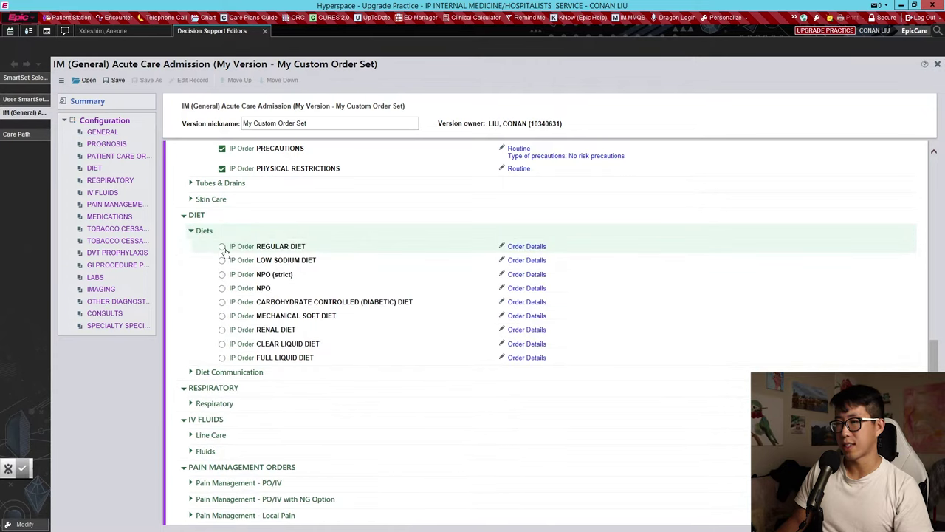
pyautogui.click(223, 248)
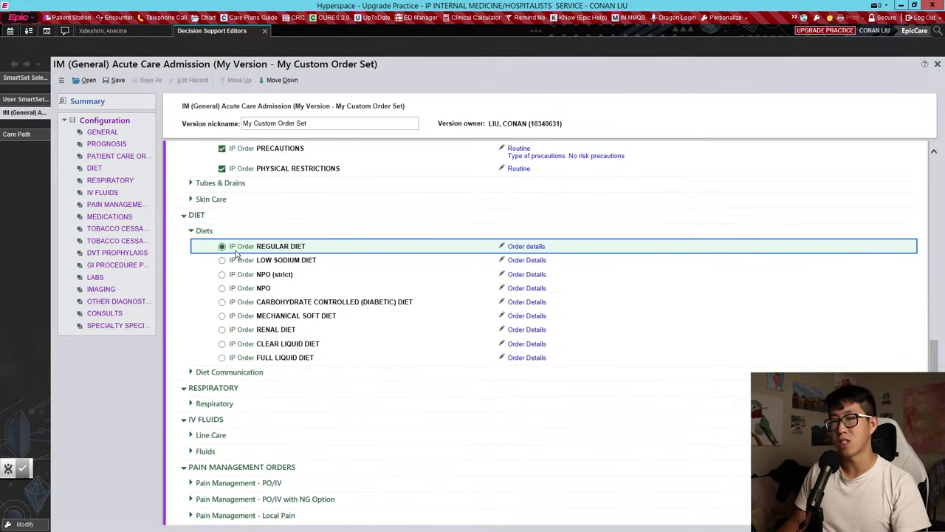
pyautogui.click(223, 247)
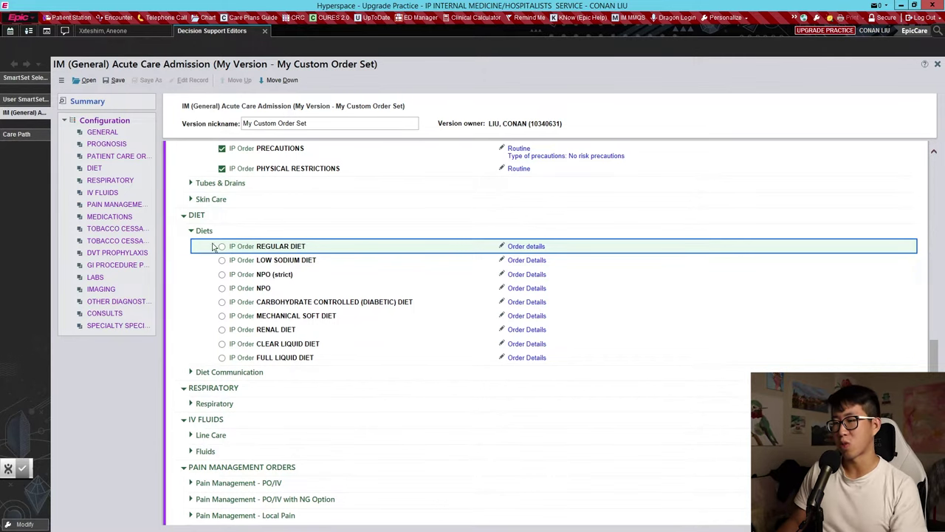
pyautogui.click(190, 231)
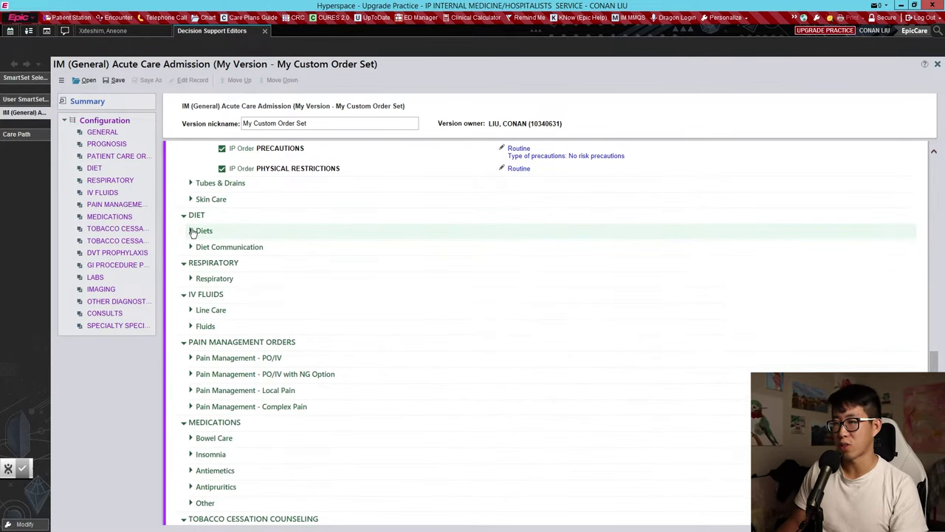
pyautogui.scroll(-1, 197, 234)
# Preselect PULSE OXIMETRY-WITH VITALS and OXYGEN THERAPY under Respiratory.
pyautogui.click(191, 221)
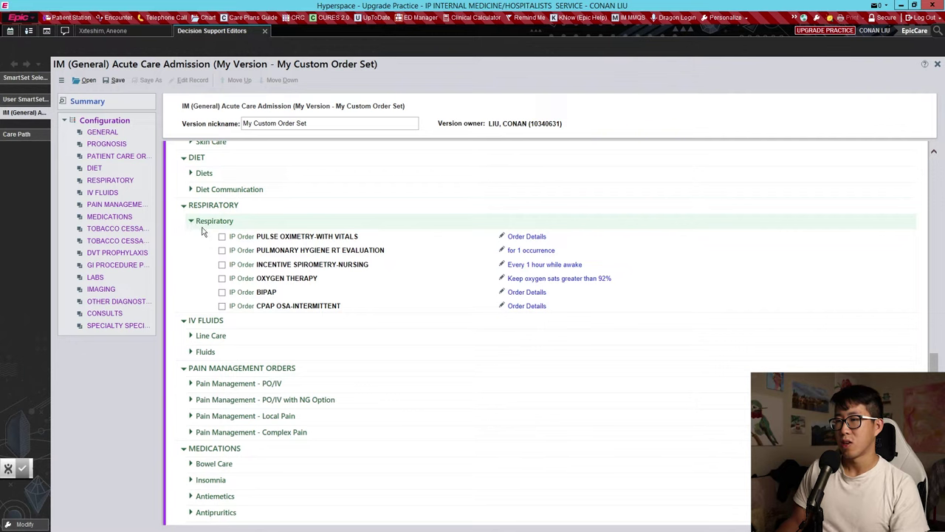
pyautogui.click(222, 238)
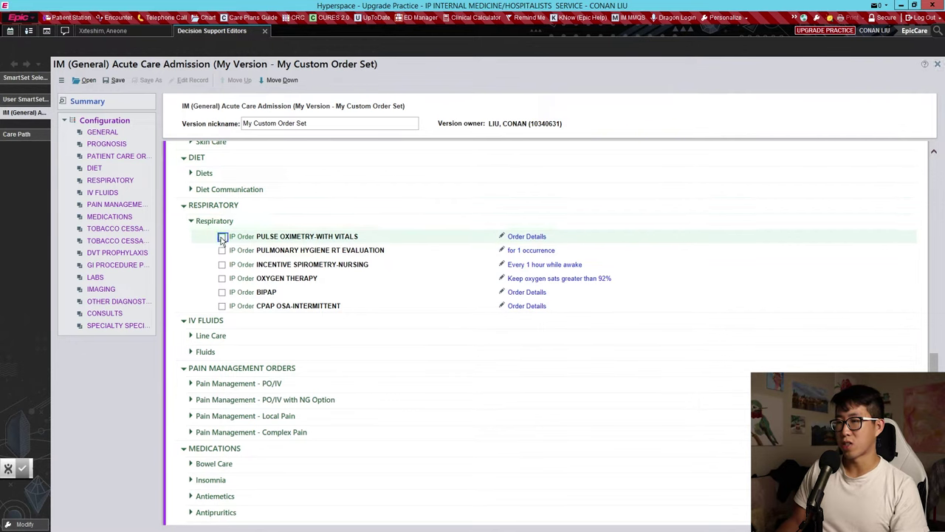
pyautogui.click(222, 279)
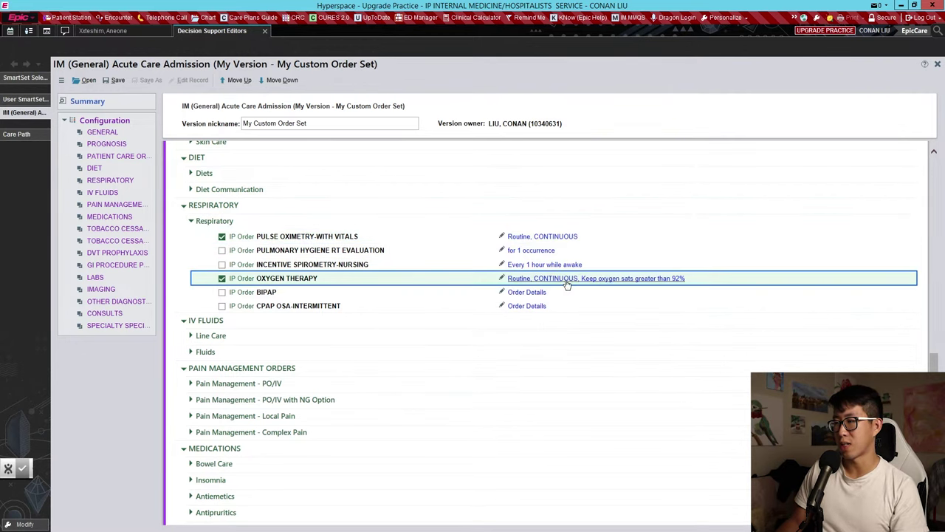
# Set the OXYGEN THERAPY interface to nasal cannula and save the order.
pyautogui.click(669, 279)
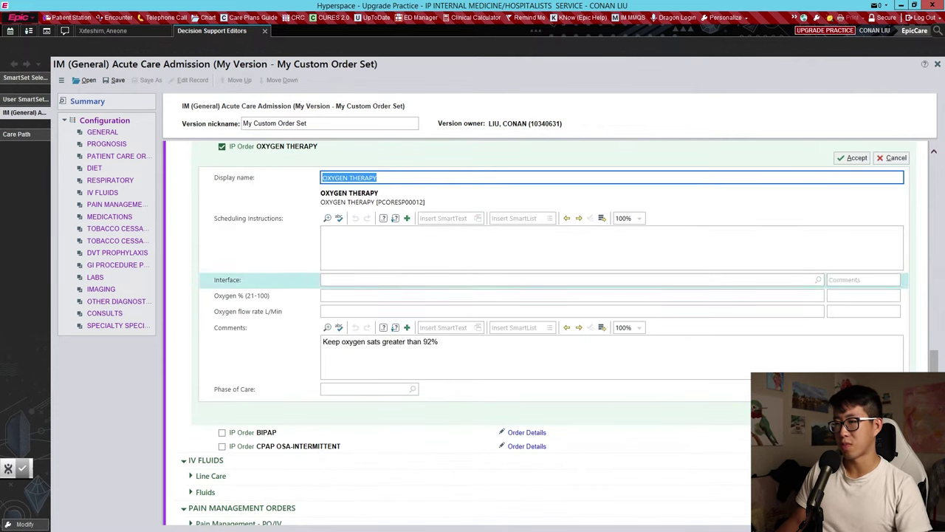
pyautogui.write('na')
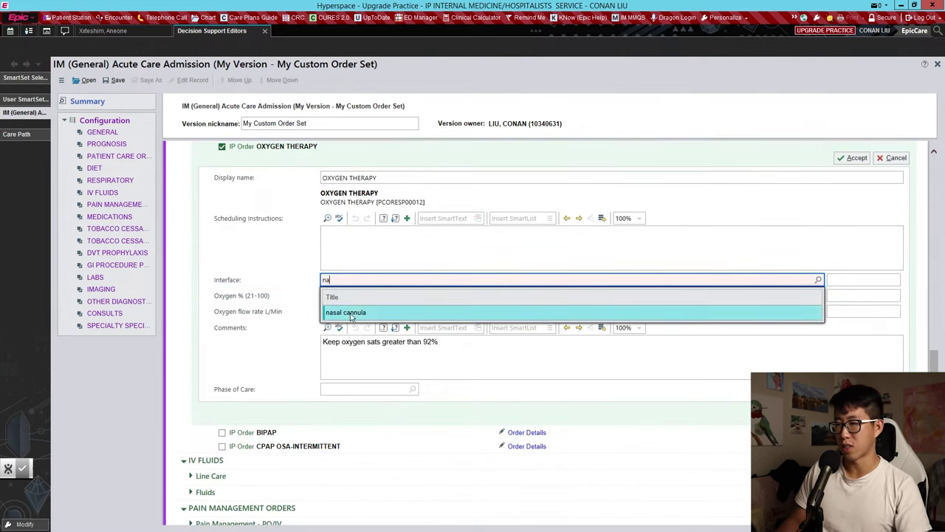
pyautogui.click(350, 313)
pyautogui.click(192, 224)
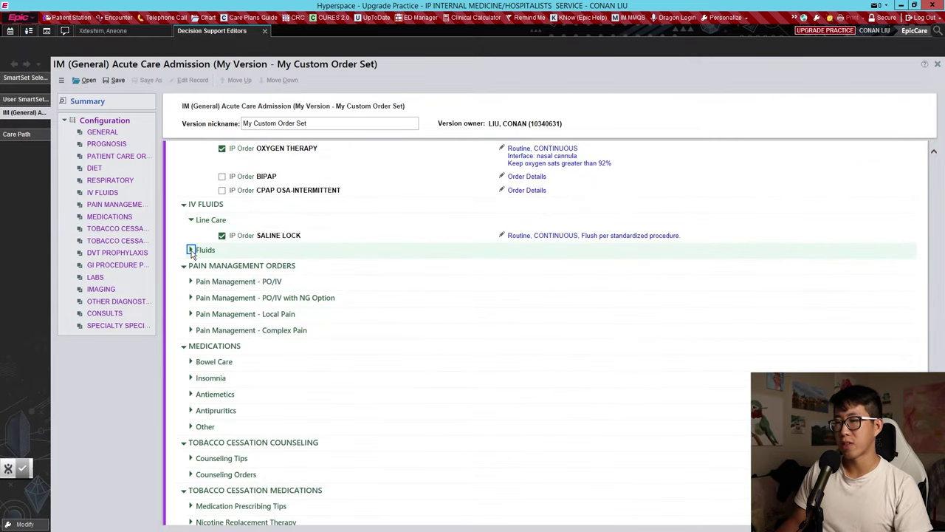
pyautogui.click(192, 252)
pyautogui.scroll(-3, 245, 277)
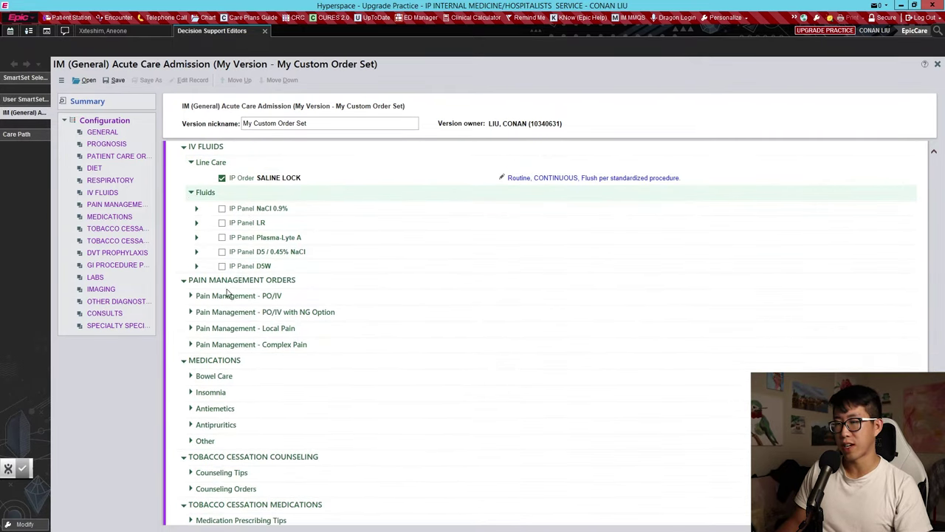
# Add the Acetaminophen IP Panel with the Acetaminophen Tablet 650 mg - PRN order selected.
pyautogui.click(192, 295)
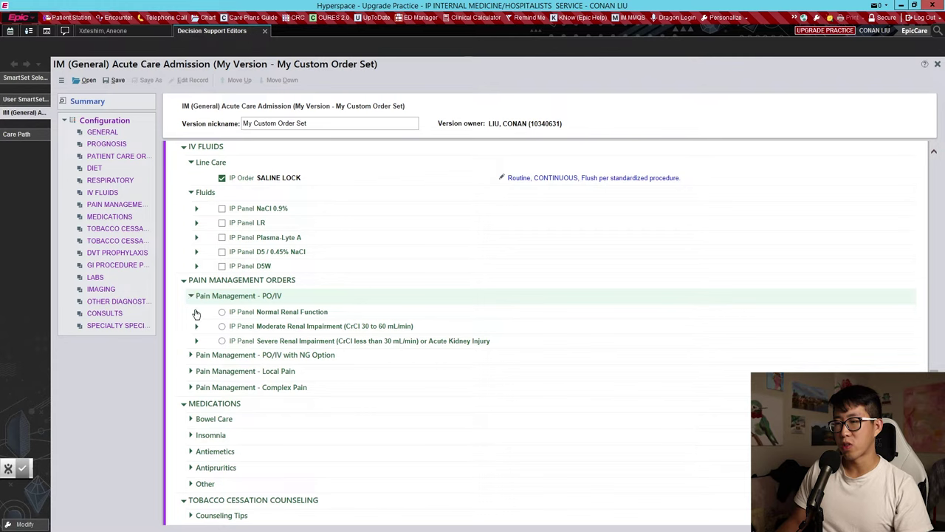
pyautogui.click(197, 314)
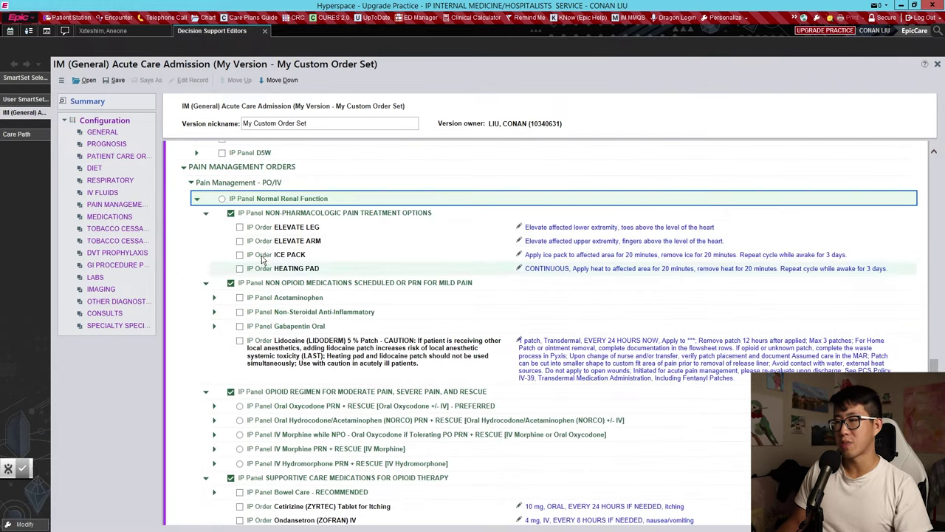
pyautogui.click(239, 297)
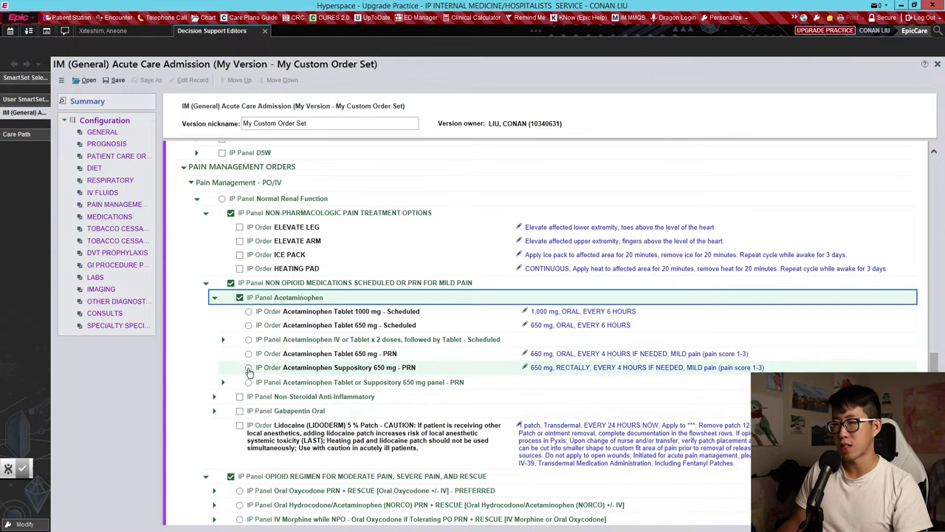
pyautogui.click(249, 368)
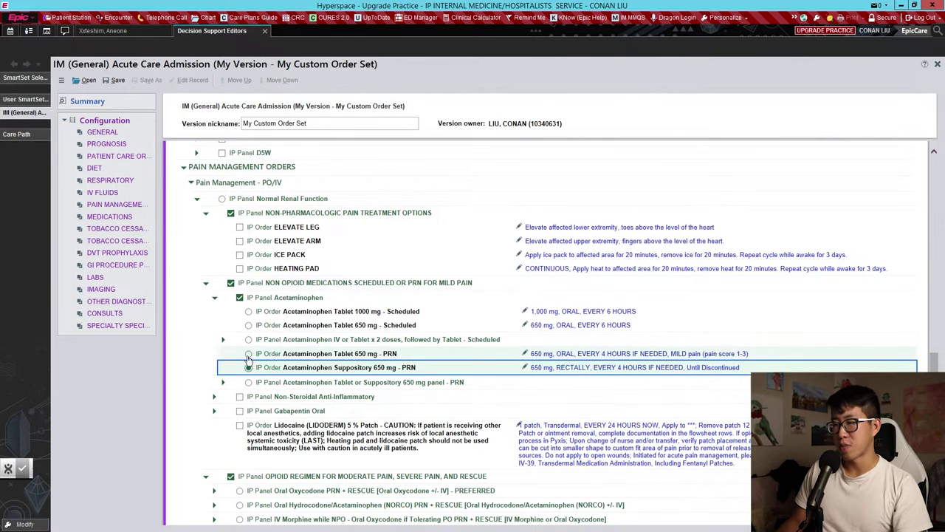
pyautogui.click(249, 354)
pyautogui.scroll(-2, 367, 347)
pyautogui.scroll(-4, 367, 347)
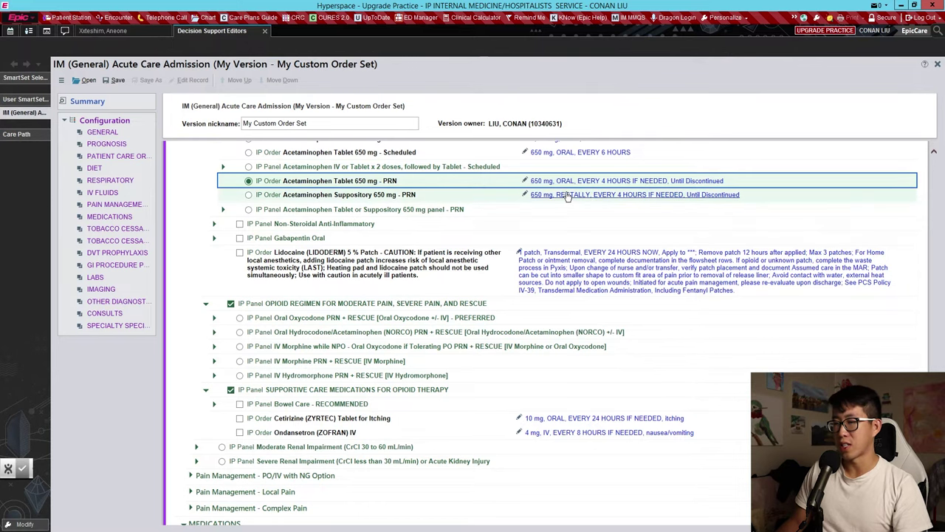
pyautogui.scroll(-4, 464, 258)
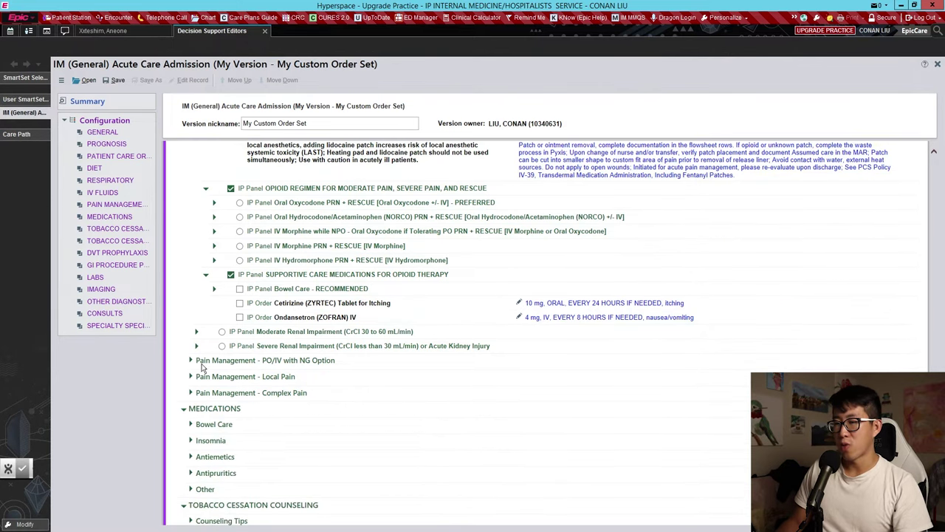
pyautogui.scroll(-4, 207, 355)
pyautogui.click(191, 310)
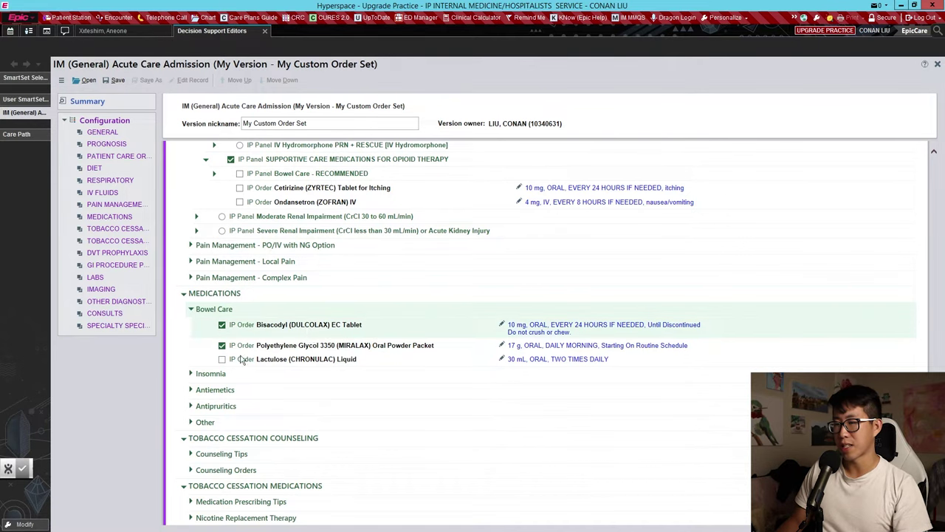
# Change the Melatonin Tablet order to daily at bedtime and save it.
pyautogui.click(191, 372)
pyautogui.scroll(-2, 243, 347)
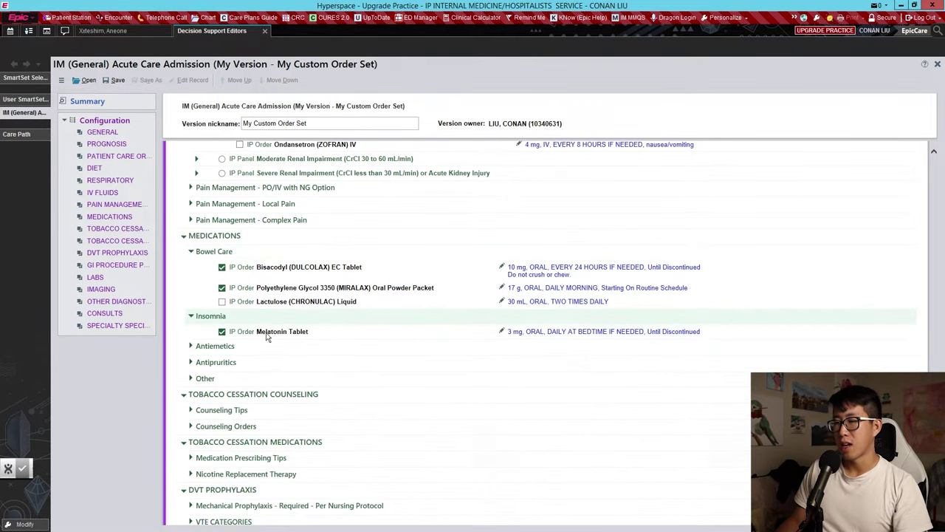
pyautogui.click(549, 332)
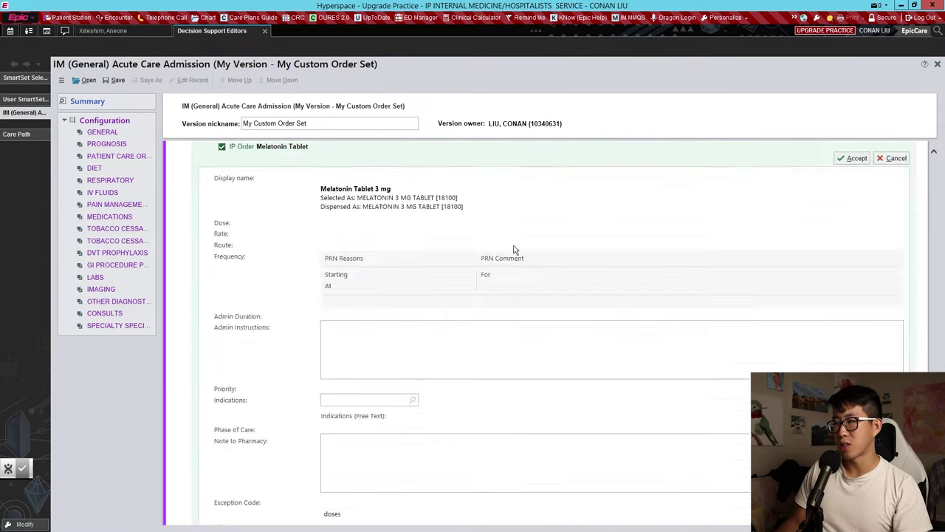
pyautogui.click(445, 330)
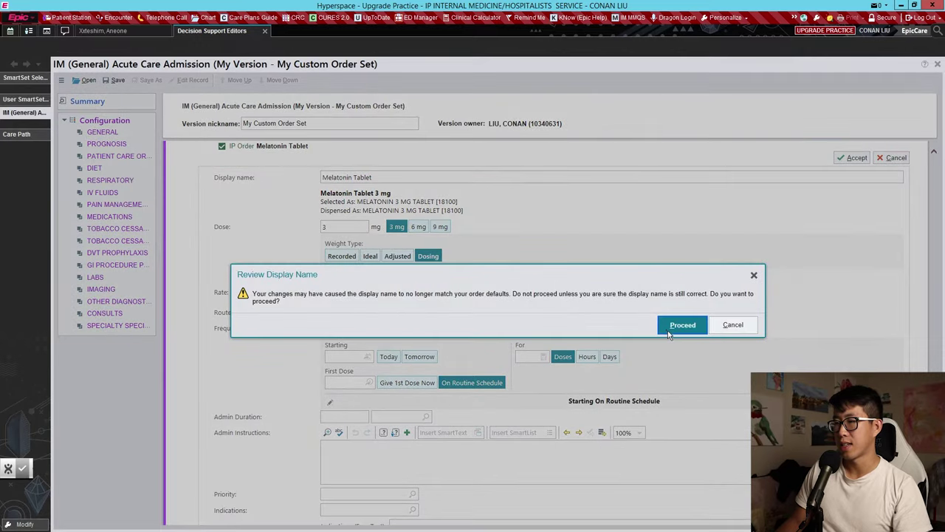
pyautogui.click(680, 326)
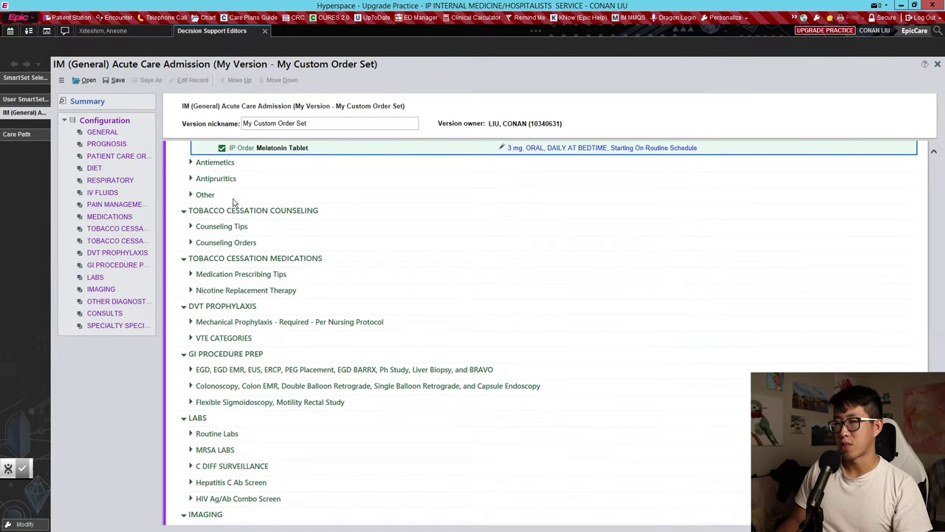
# Expand the Antiemetics, Antipruritics and Other medication groups.
pyautogui.click(190, 161)
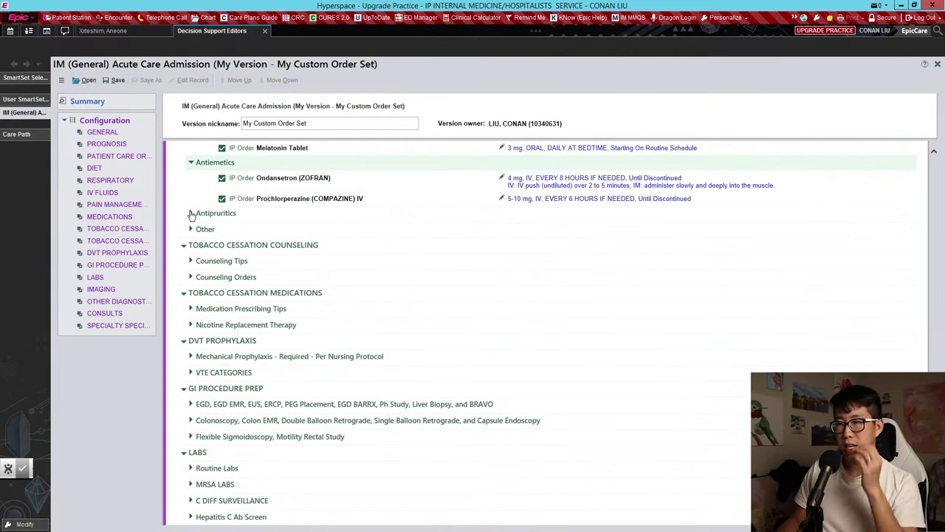
pyautogui.click(190, 213)
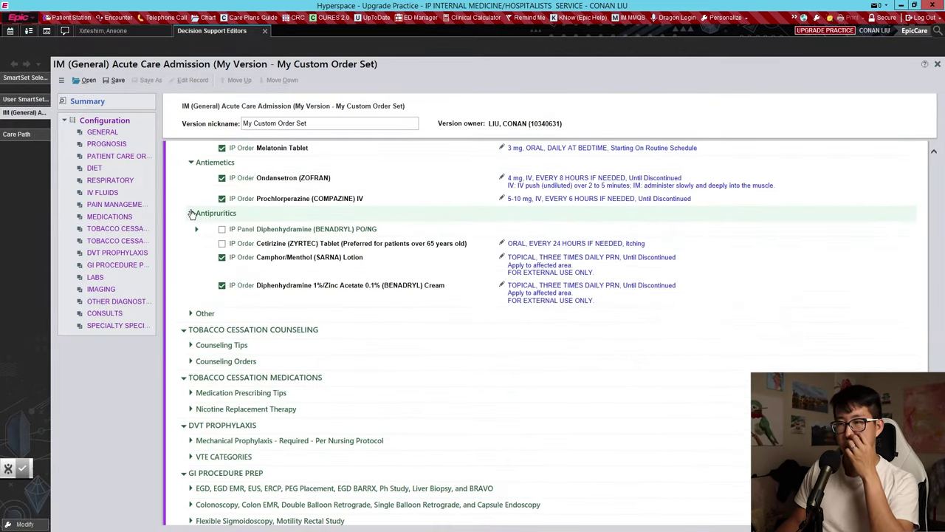
pyautogui.click(191, 313)
pyautogui.scroll(-2, 210, 295)
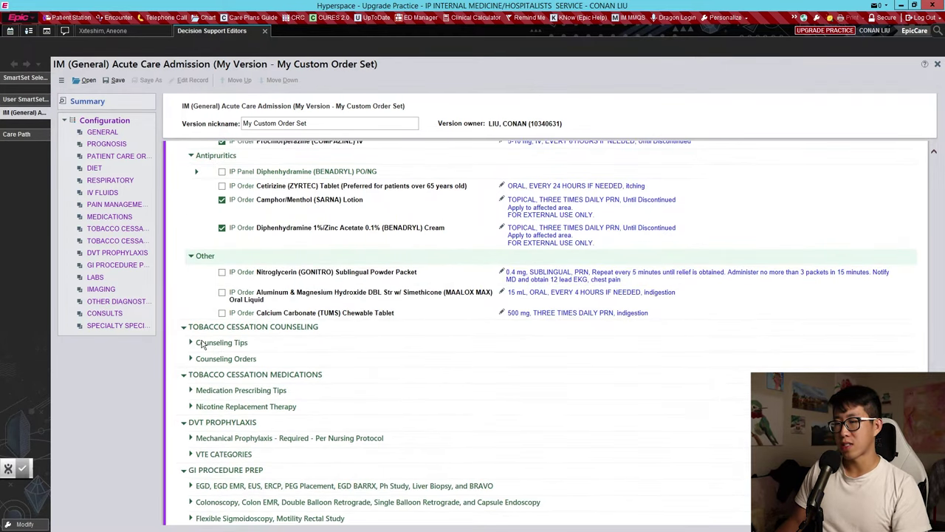
pyautogui.scroll(-4, 207, 341)
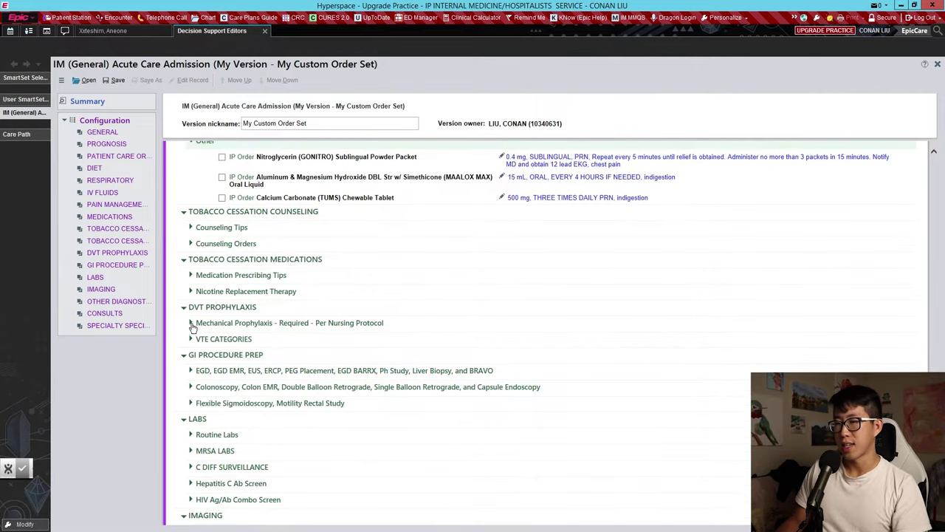
# Expand Mechanical Prophylaxis, VTE CATEGORIES and MODERATE Risk VTE Patients to reveal the Enoxaparin (preferred) orders.
pyautogui.click(191, 323)
pyautogui.click(190, 363)
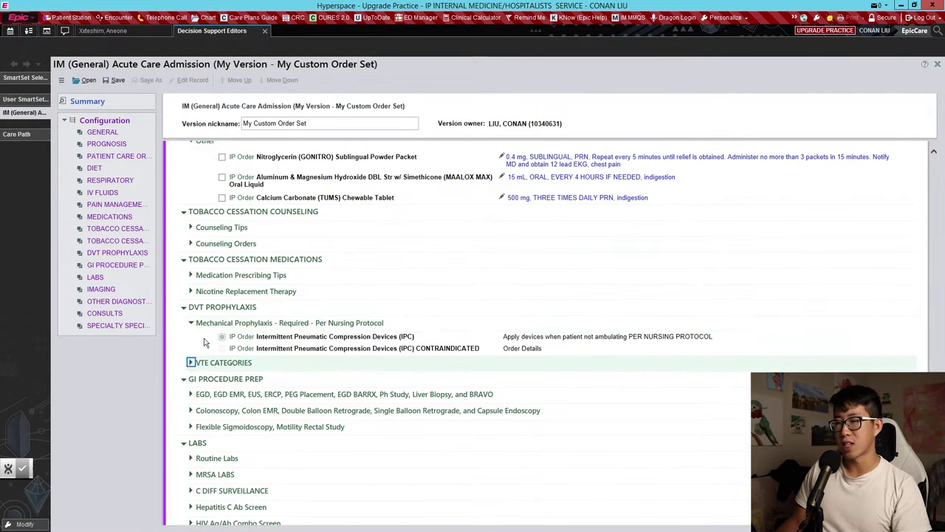
pyautogui.scroll(-4, 220, 335)
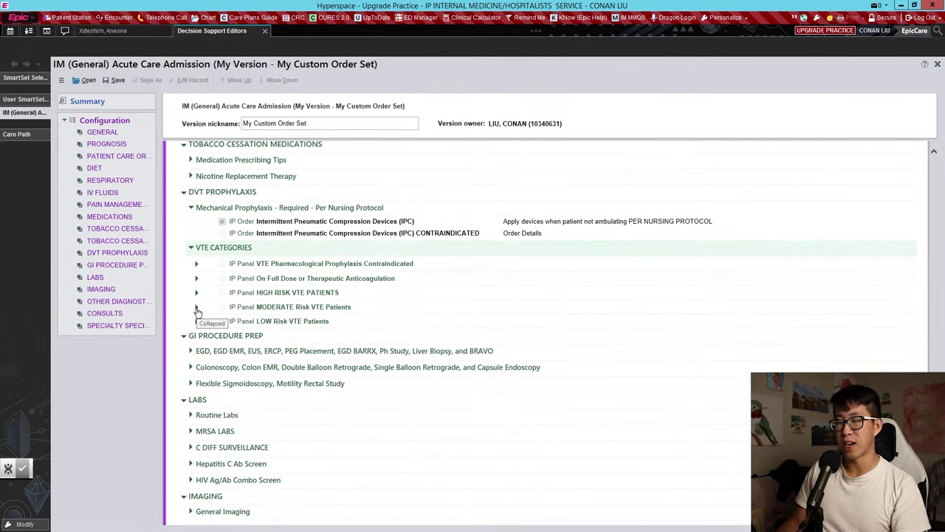
pyautogui.click(197, 308)
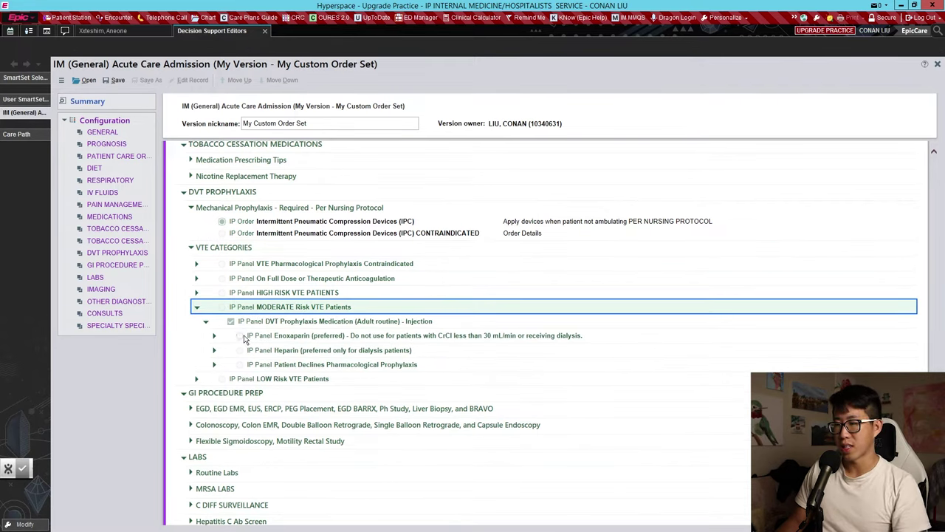
pyautogui.click(243, 338)
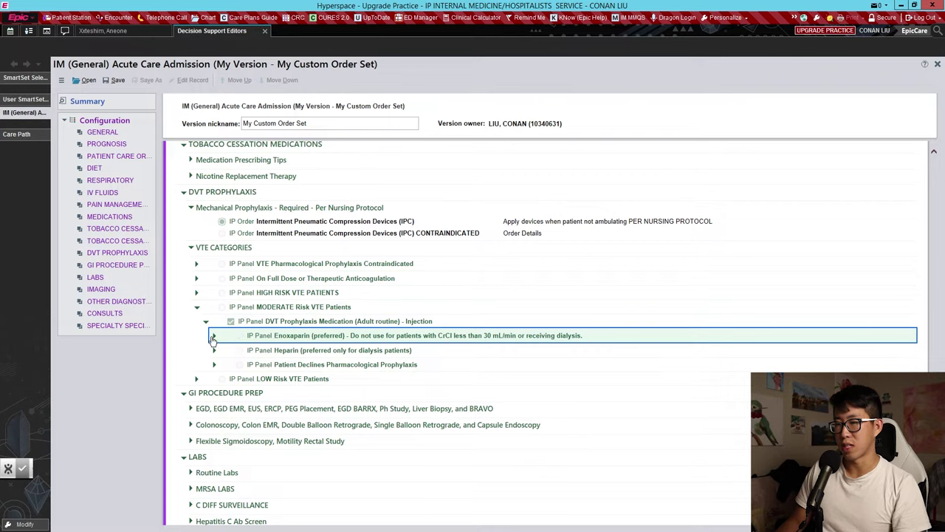
pyautogui.click(214, 337)
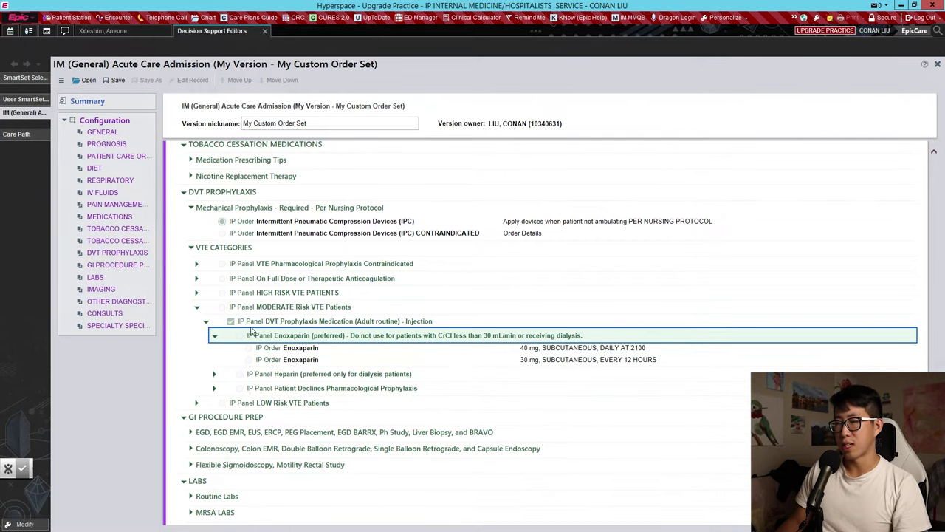
pyautogui.scroll(-1, 249, 353)
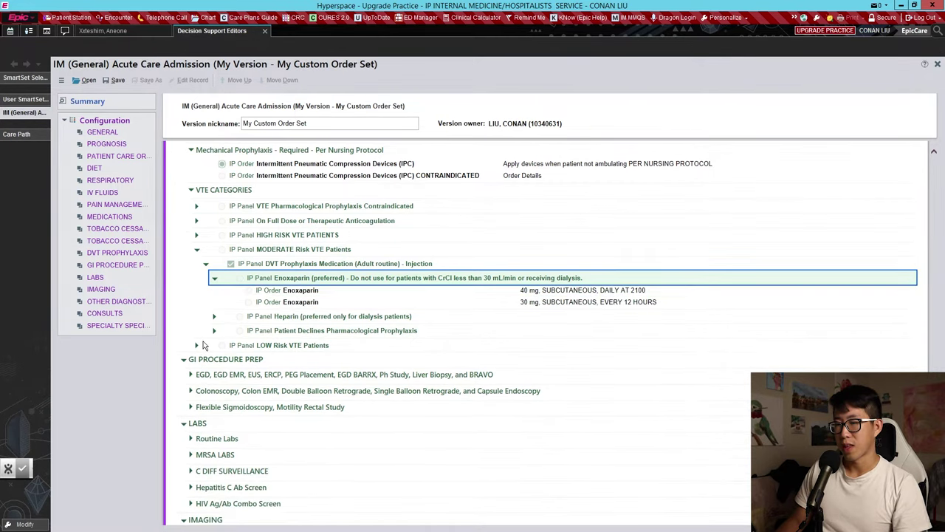
pyautogui.scroll(-2, 201, 340)
# Add CBC WITH DIFFERENTIAL from Routine Labs and clear its number of occurrences.
pyautogui.click(190, 323)
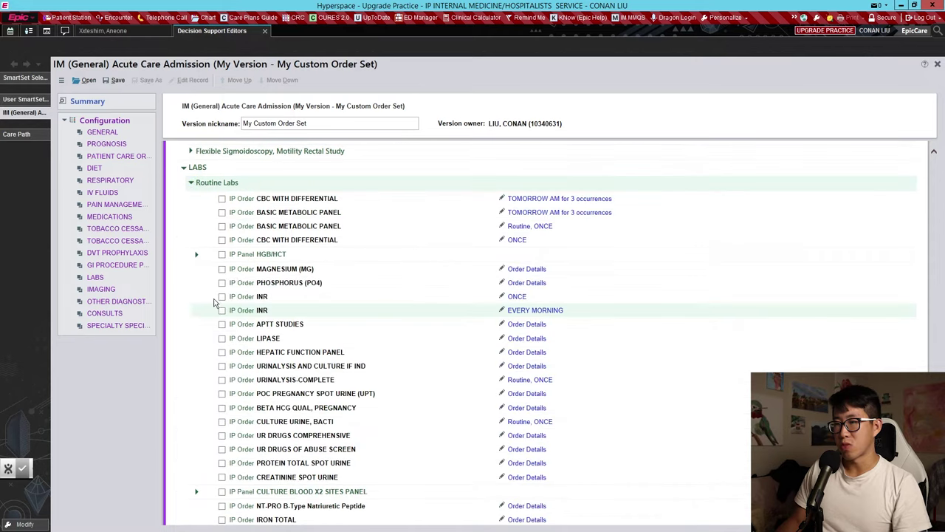
pyautogui.click(223, 199)
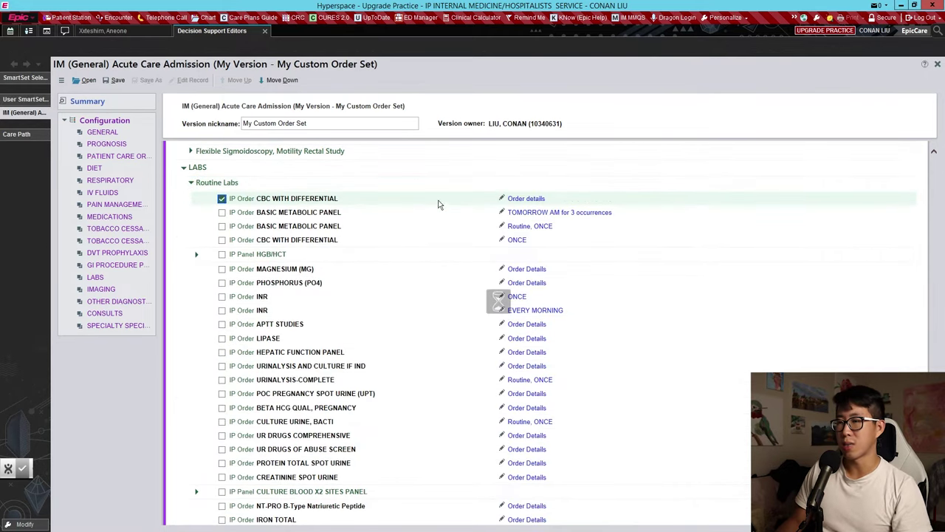
pyautogui.click(528, 199)
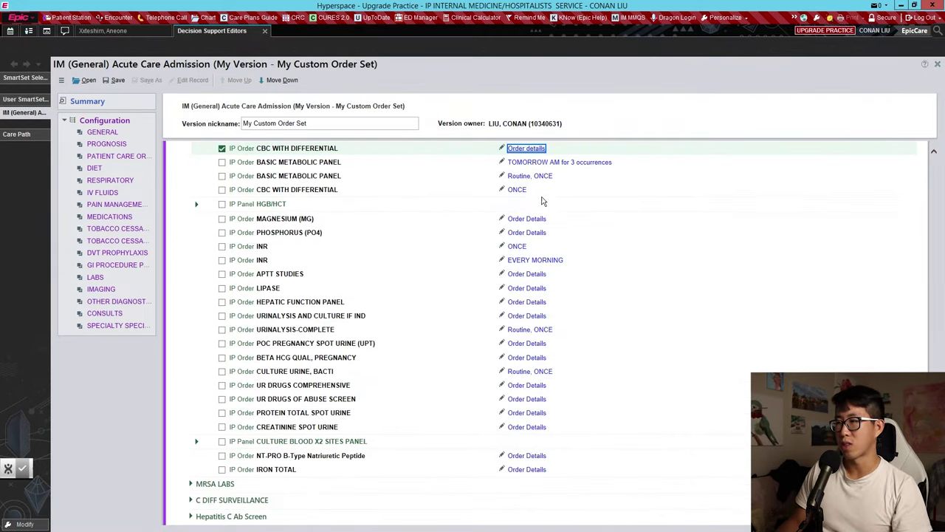
pyautogui.click(492, 276)
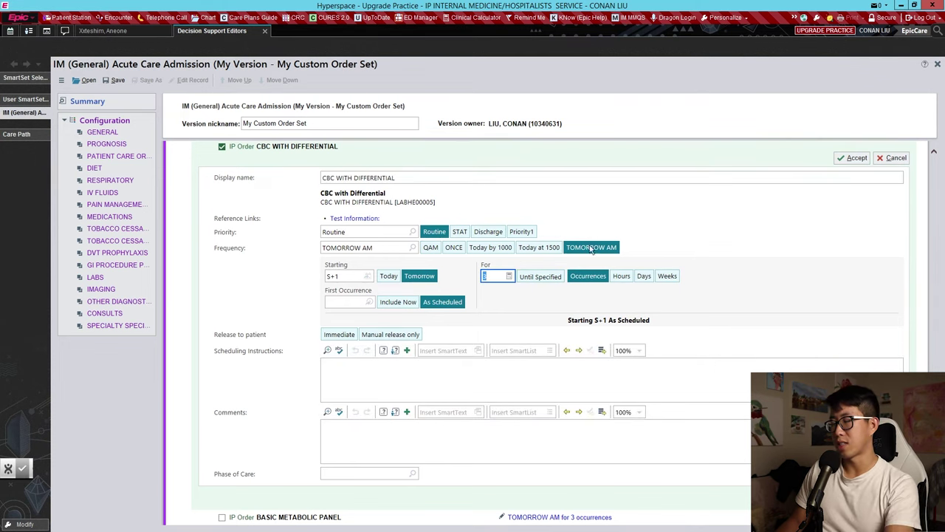
pyautogui.press('BackSpace')
pyautogui.press('Return')
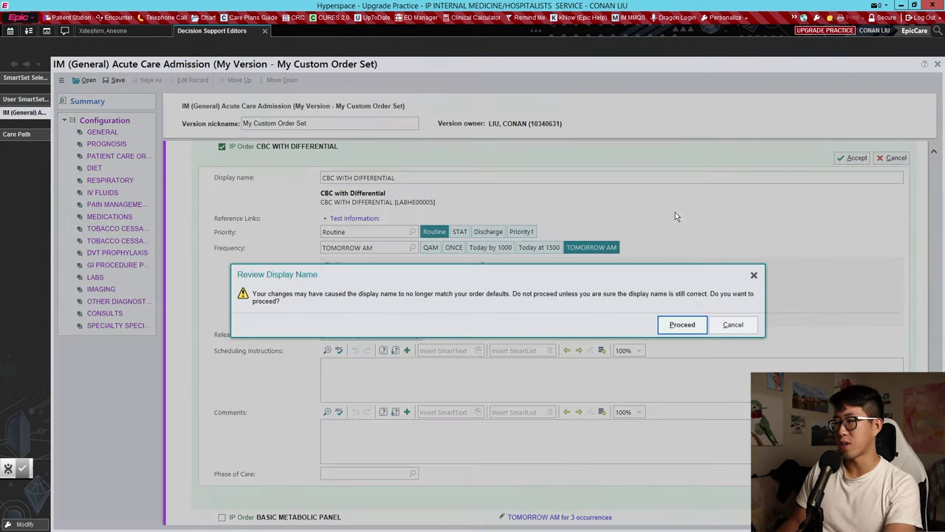
pyautogui.click(683, 324)
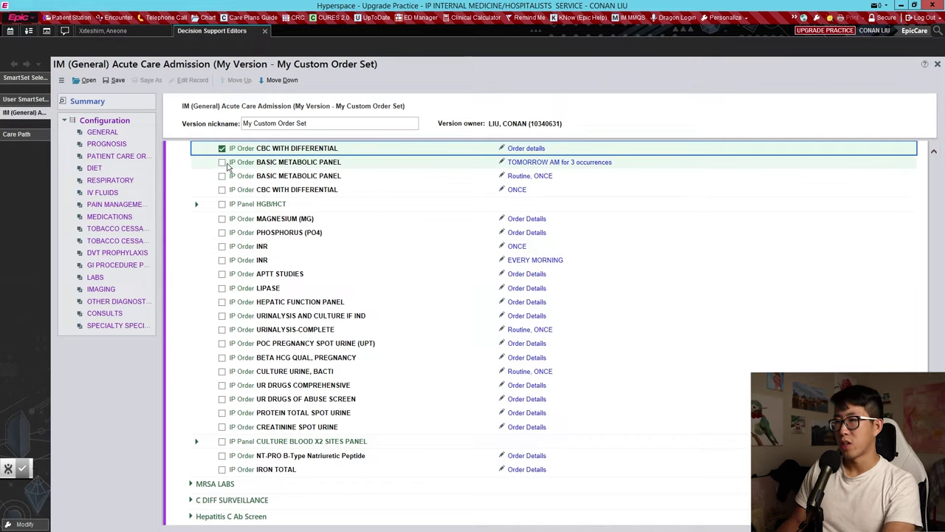
# Preselect BASIC METABOLIC PANEL, keeping its default order details.
pyautogui.click(222, 163)
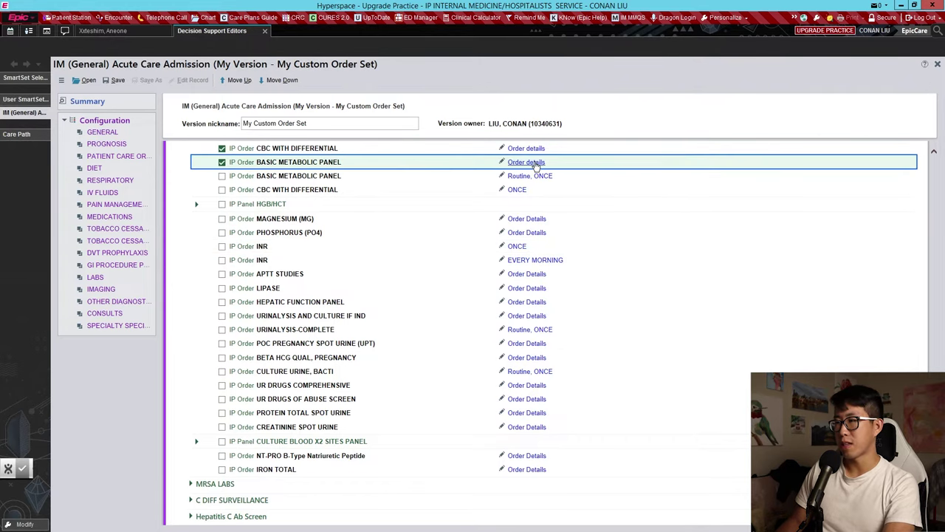
pyautogui.click(535, 163)
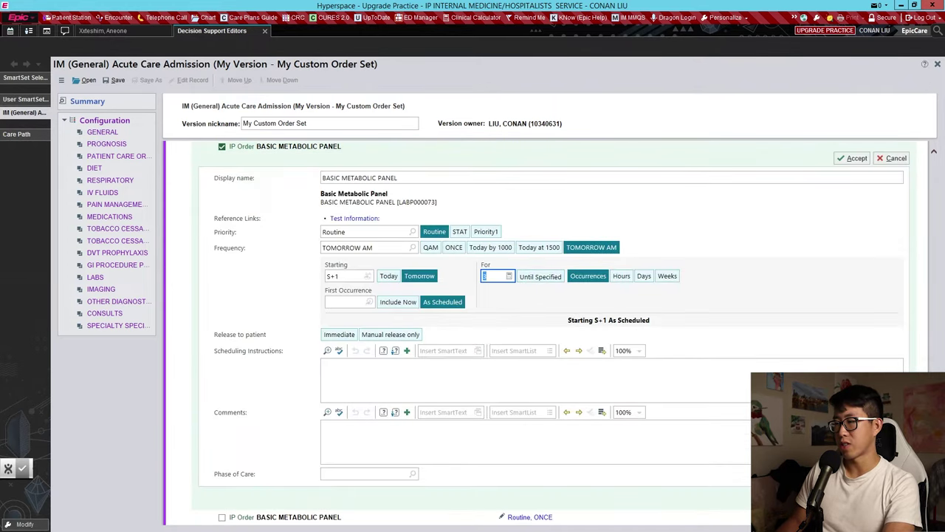
pyautogui.press('Return')
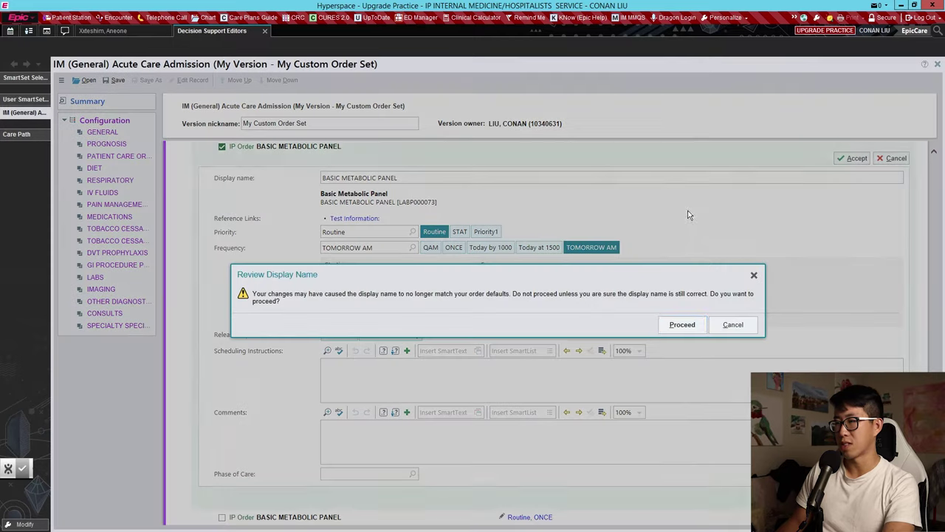
pyautogui.click(680, 323)
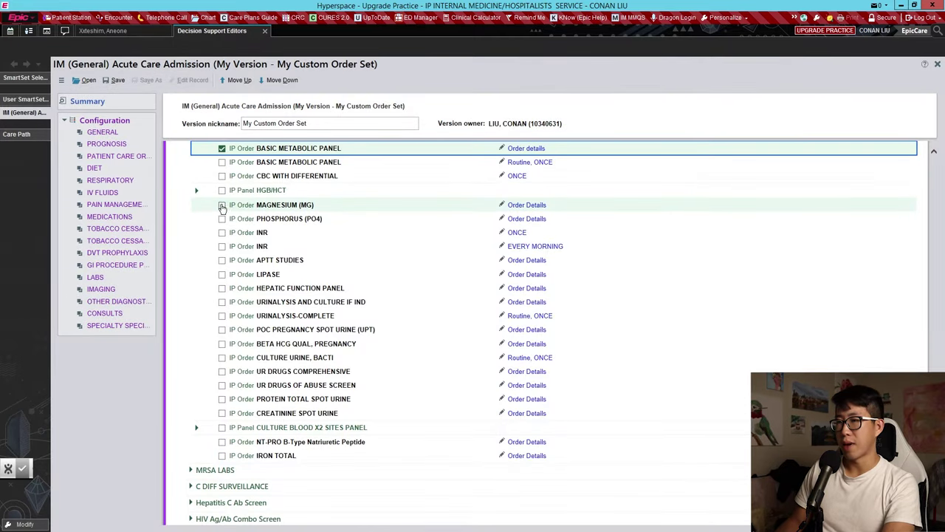
# Preselect MAGNESIUM (MG) and HEPATIC FUNCTION PANEL, accepting their existing order details.
pyautogui.click(222, 207)
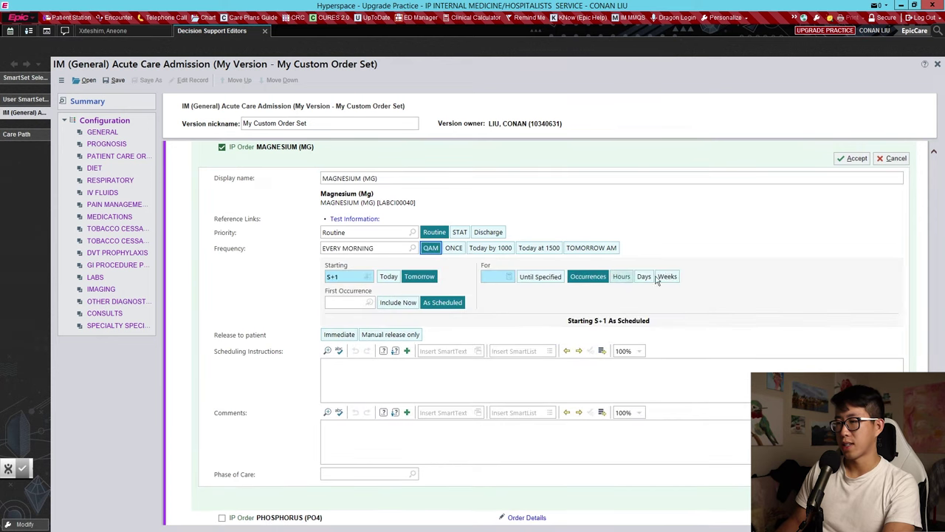
pyautogui.click(430, 247)
pyautogui.click(667, 326)
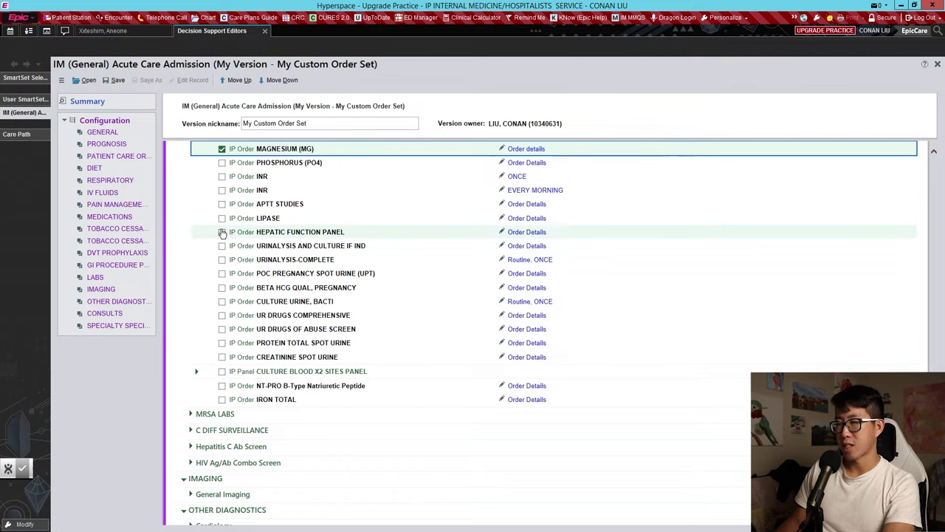
pyautogui.click(222, 232)
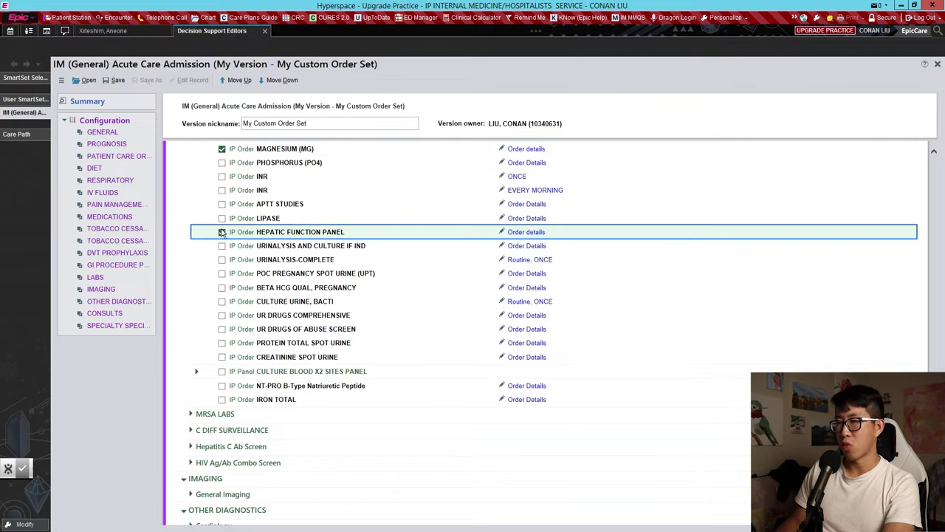
pyautogui.click(526, 231)
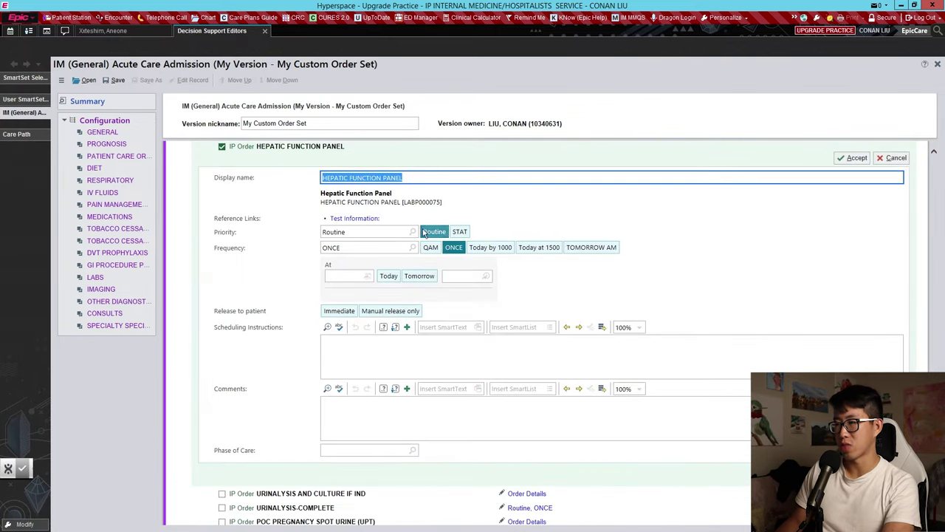
pyautogui.press('Return')
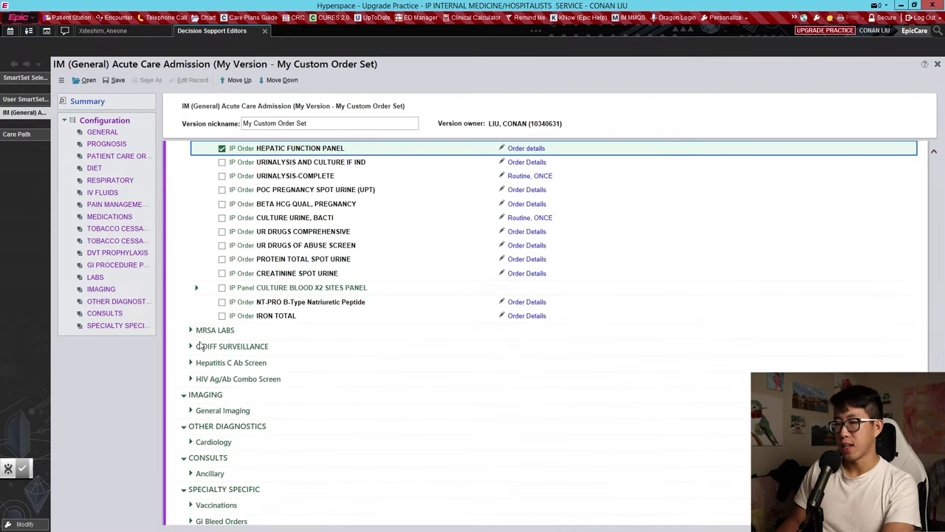
# Expand the General Imaging, Cardiology and Ancillary consult order groups.
pyautogui.scroll(-2, 205, 372)
pyautogui.click(191, 353)
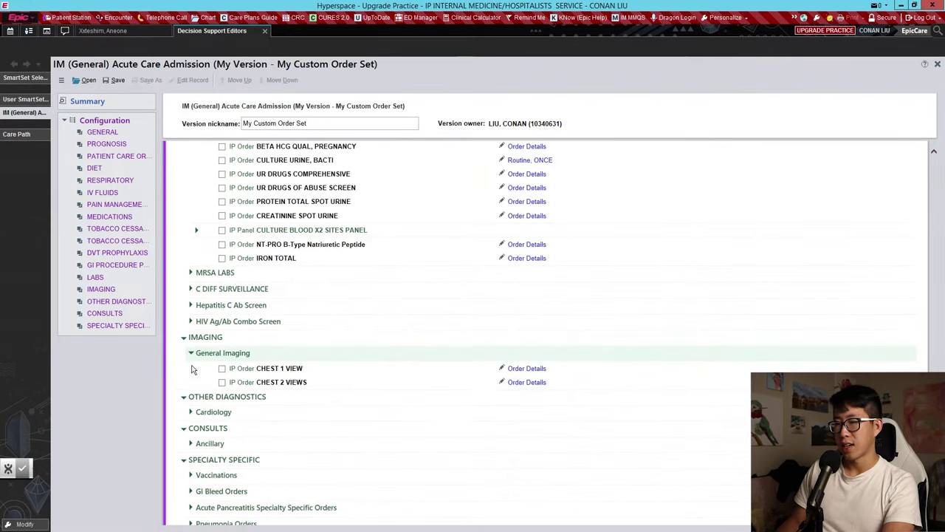
pyautogui.click(191, 412)
pyautogui.scroll(-3, 208, 396)
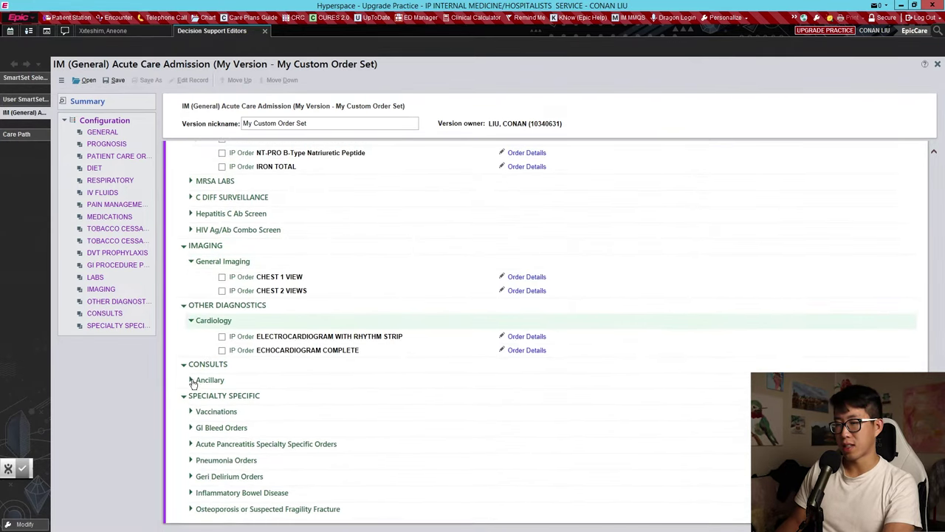
pyautogui.click(192, 382)
pyautogui.scroll(-3, 226, 287)
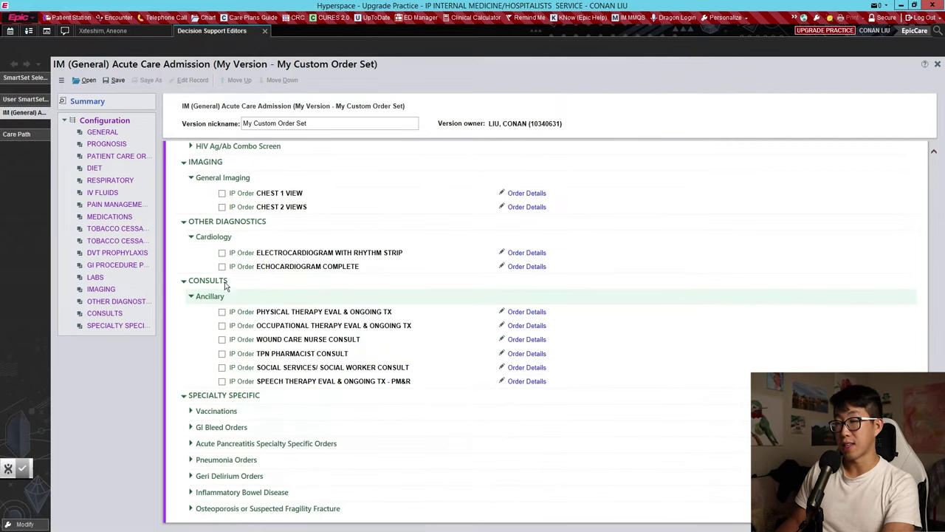
# Preselect PHYSICAL THERAPY EVAL & ONGOING TX with discharge anticipated greater than 48 hours.
pyautogui.click(222, 311)
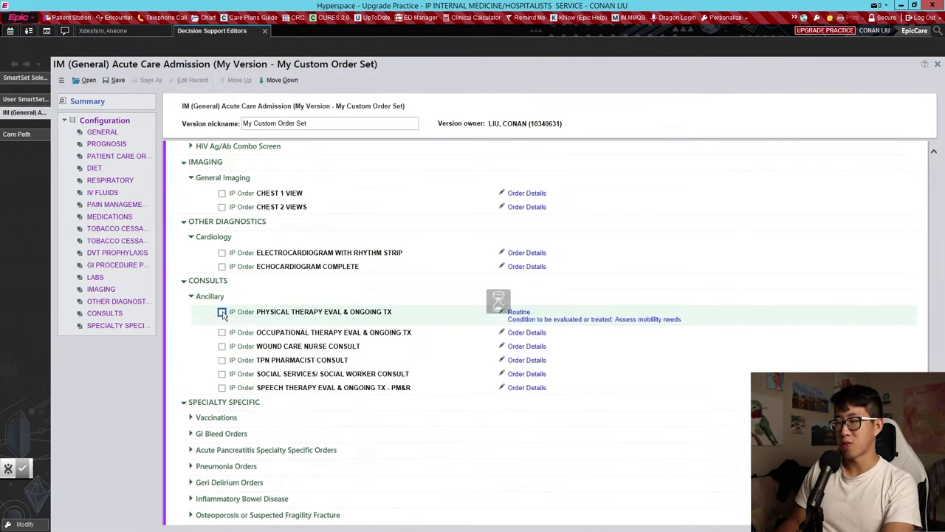
pyautogui.click(505, 316)
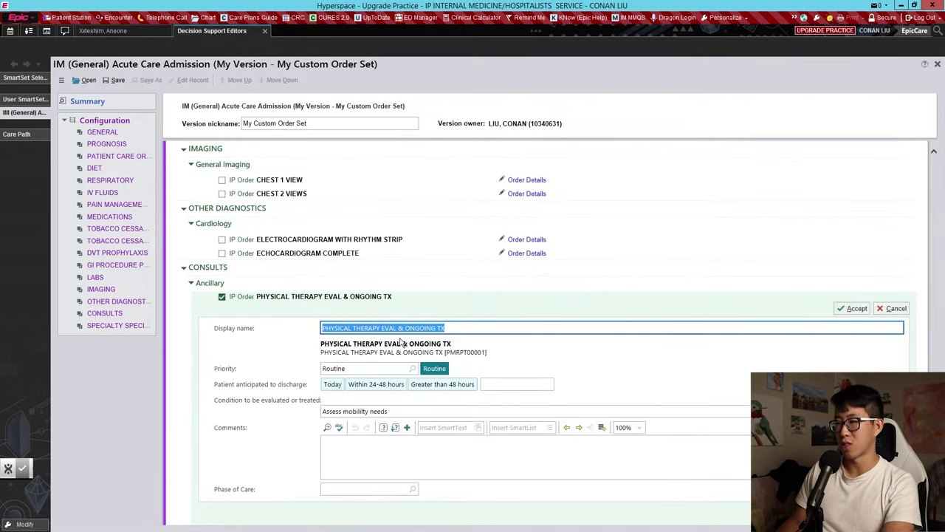
pyautogui.click(425, 383)
pyautogui.press('Return')
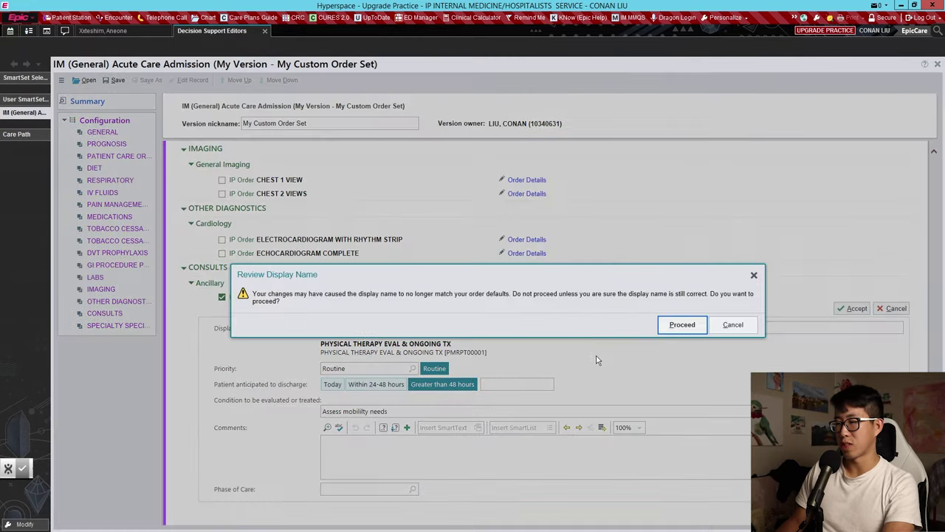
pyautogui.click(681, 326)
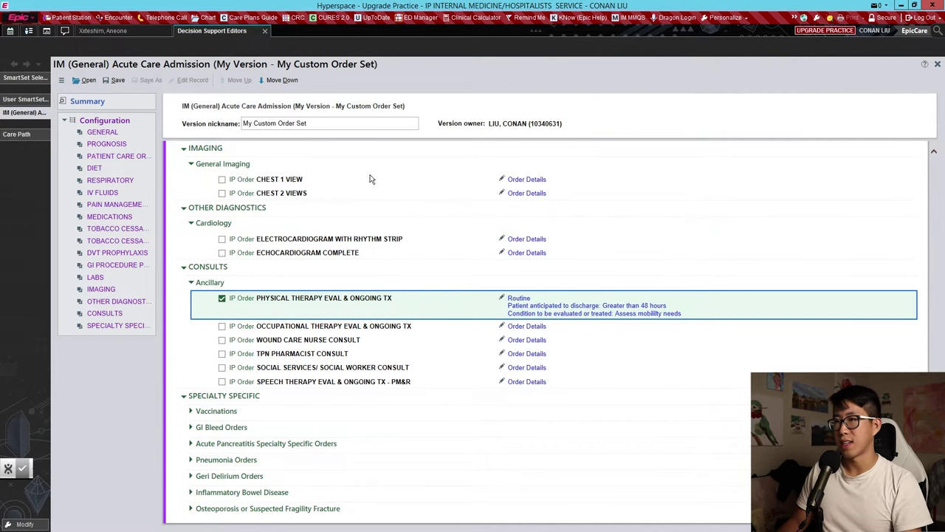
pyautogui.scroll(10, 371, 179)
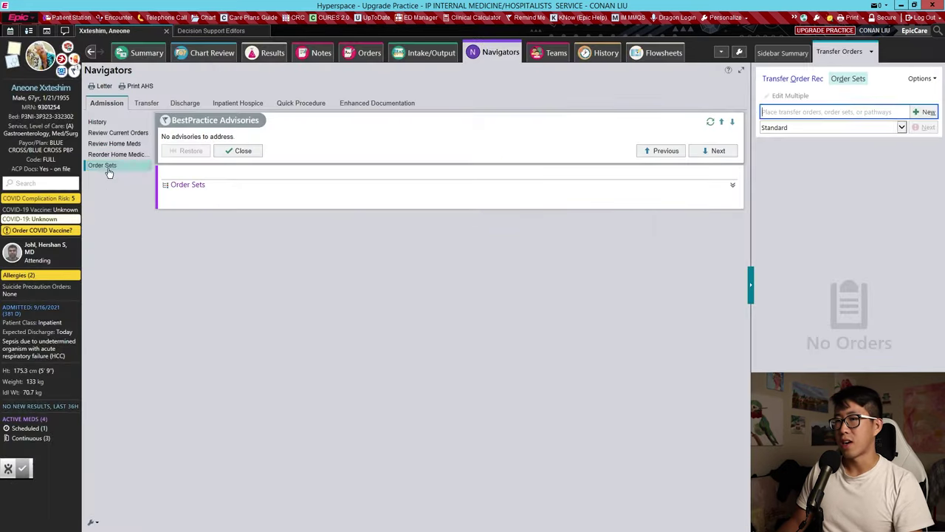
# Save the order set and open 'My Version - My Custom Order Set' from the patient's Order Sets.
pyautogui.click(107, 169)
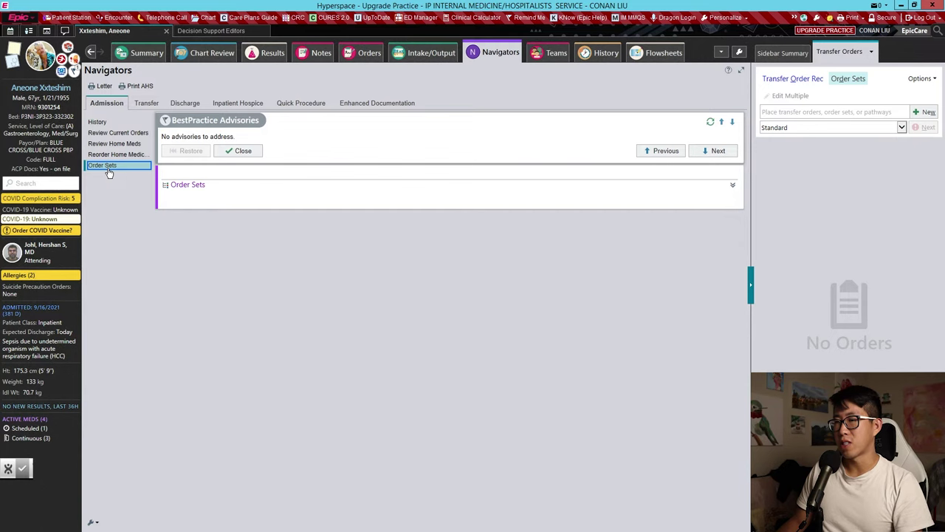
pyautogui.click(733, 185)
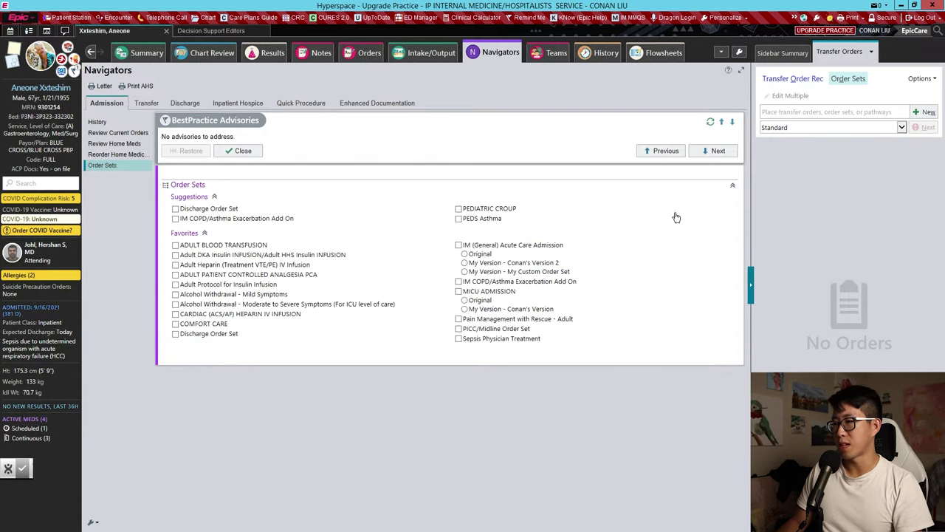
pyautogui.click(542, 272)
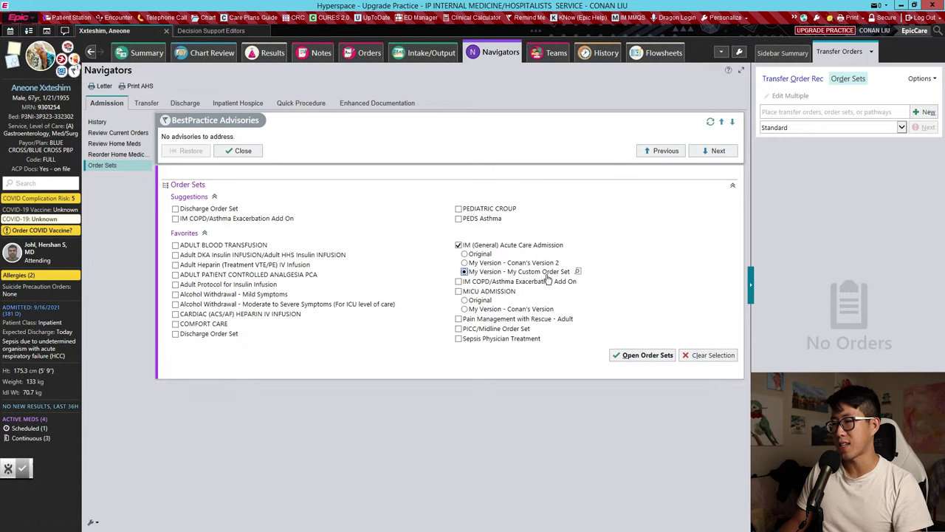
pyautogui.click(665, 355)
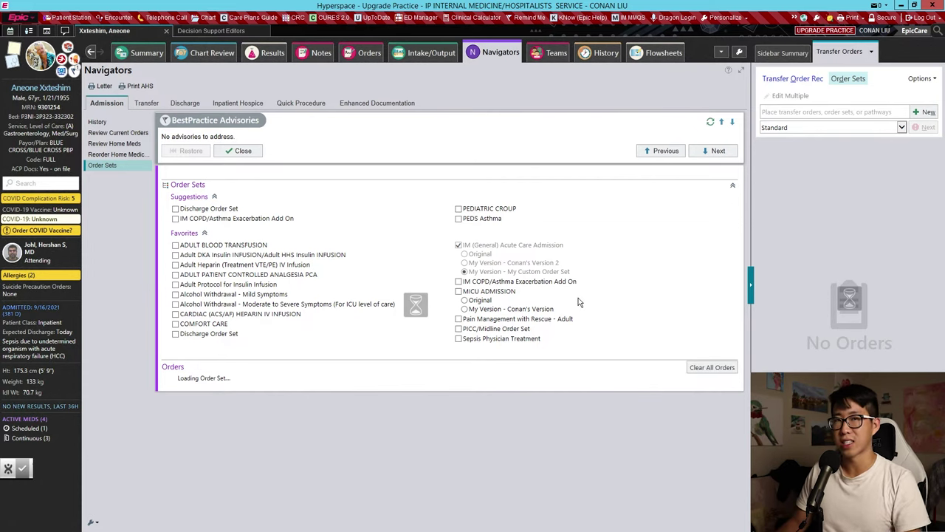
# Review the pain and medication orders, marking the patient as having normal renal function.
pyautogui.scroll(-2, 439, 259)
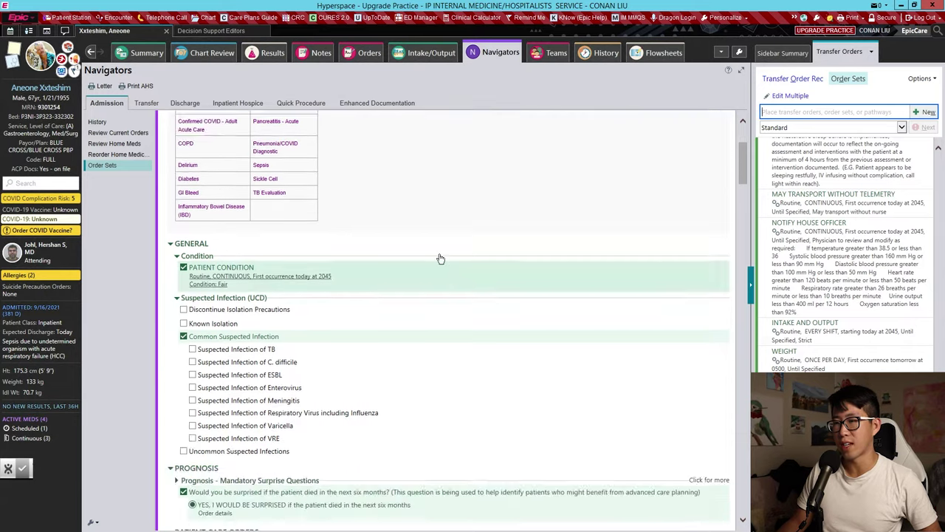
pyautogui.scroll(3, 413, 250)
pyautogui.scroll(-3, 413, 250)
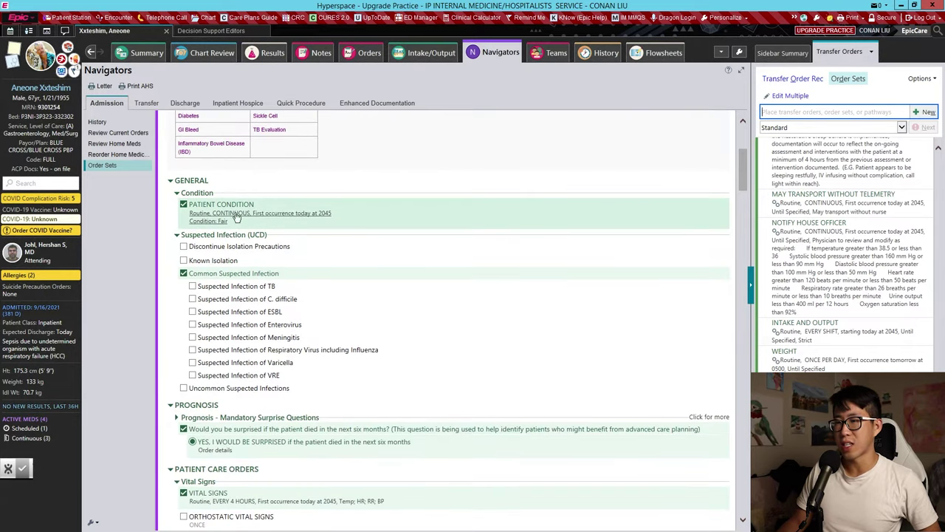
pyautogui.scroll(-1, 236, 215)
pyautogui.scroll(-2, 257, 263)
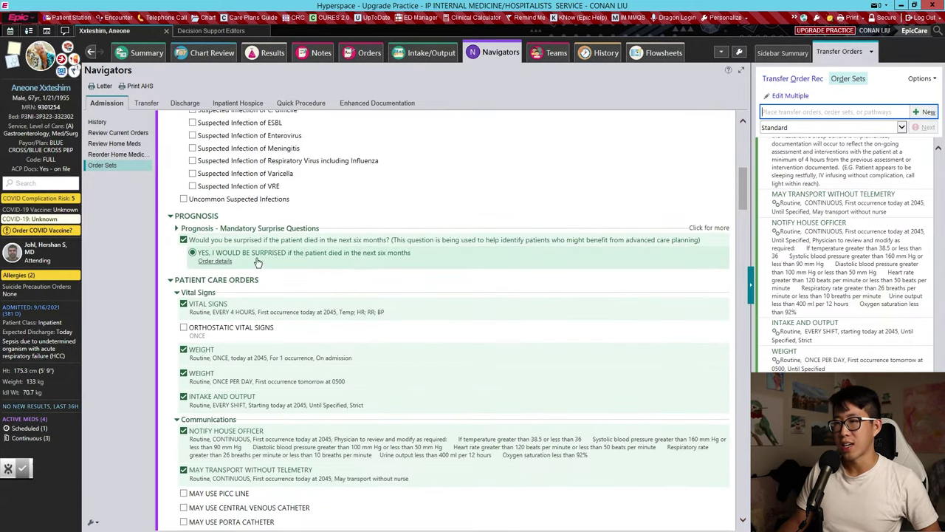
pyautogui.scroll(-1, 379, 262)
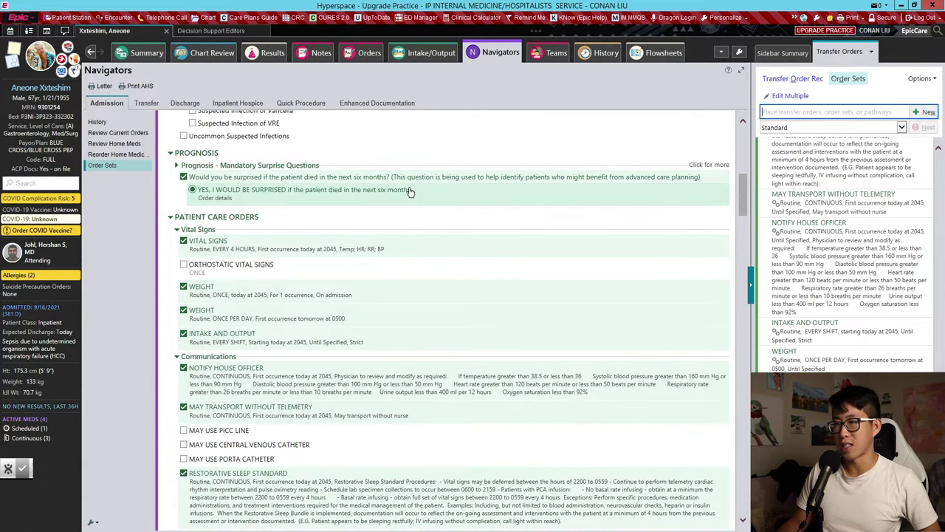
pyautogui.scroll(-1, 419, 198)
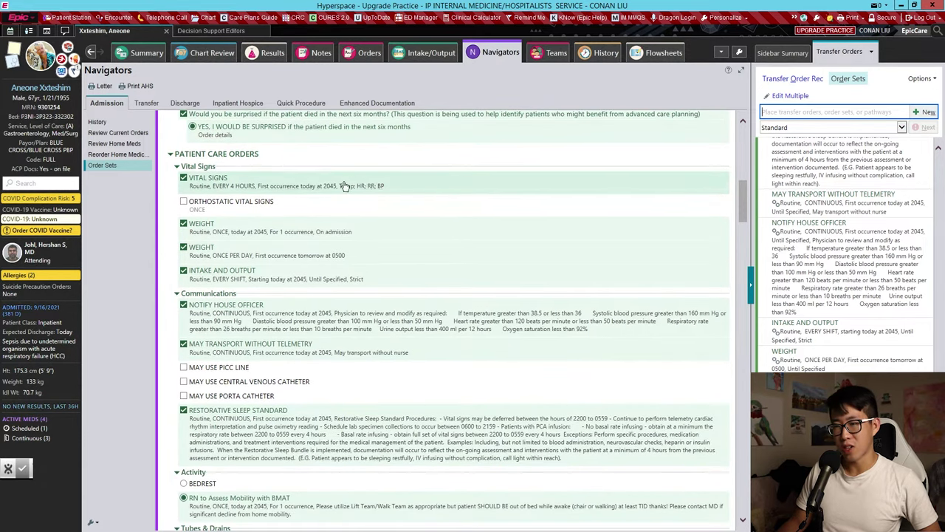
pyautogui.scroll(-1, 229, 267)
pyautogui.scroll(-5, 302, 288)
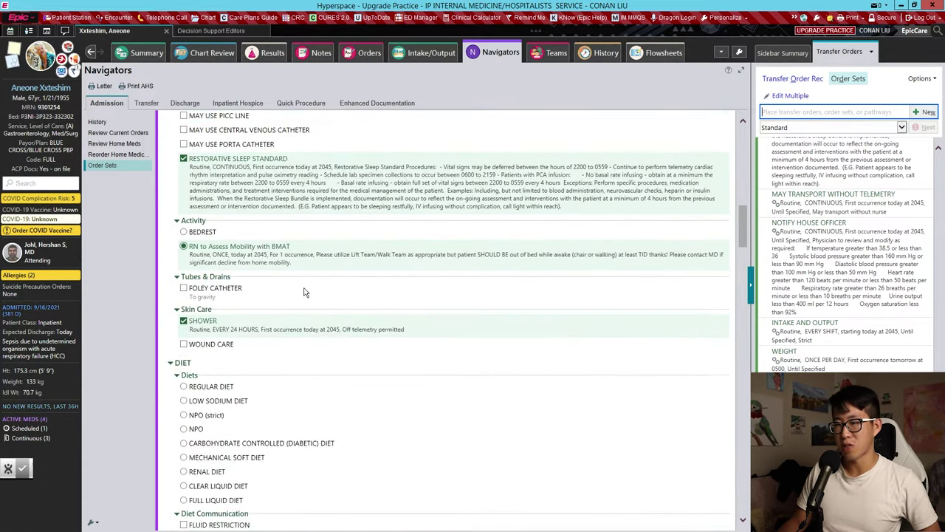
pyautogui.scroll(-4, 224, 263)
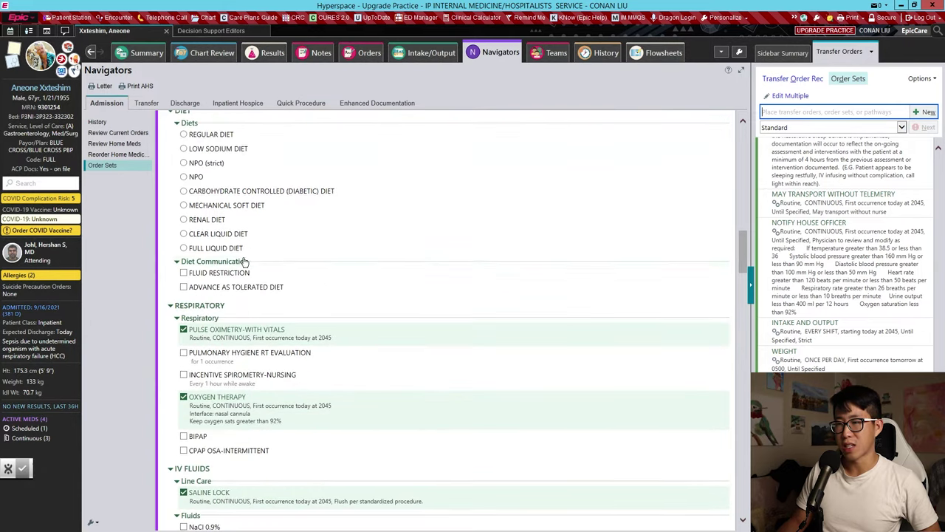
pyautogui.scroll(-1, 272, 252)
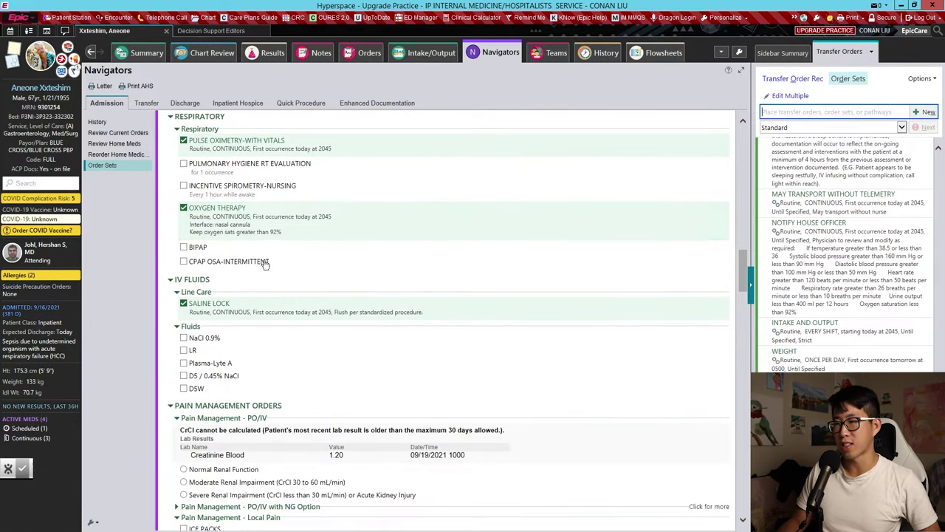
pyautogui.scroll(-4, 258, 247)
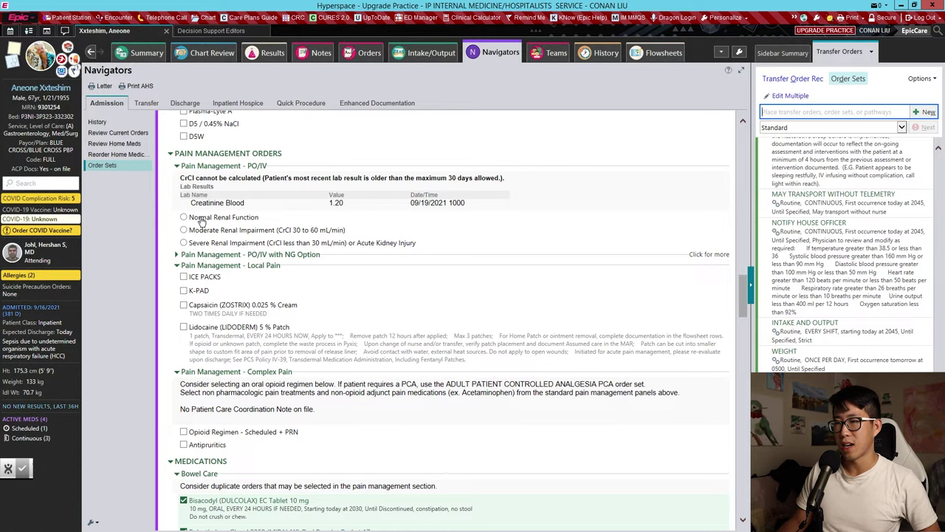
pyautogui.click(202, 220)
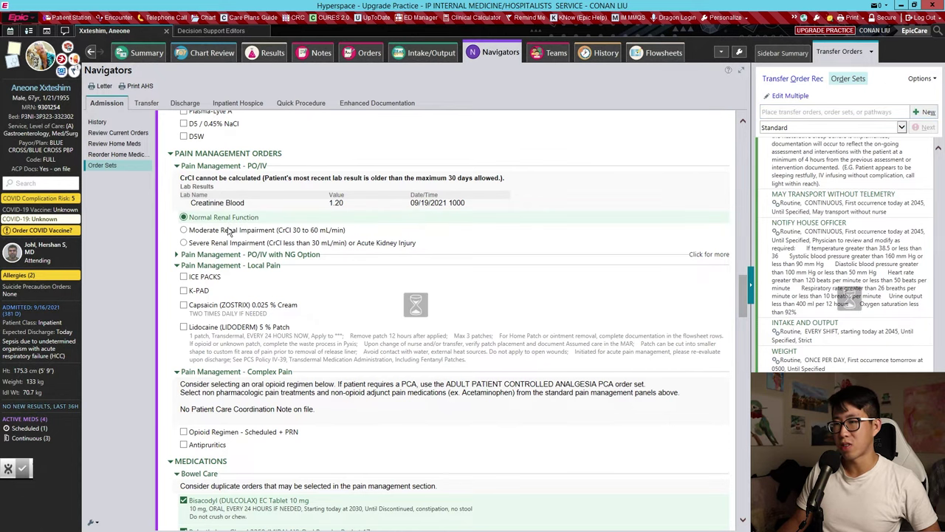
# Scroll through the lab, MRSA and C Diff surveillance orders.
pyautogui.scroll(-1, 308, 263)
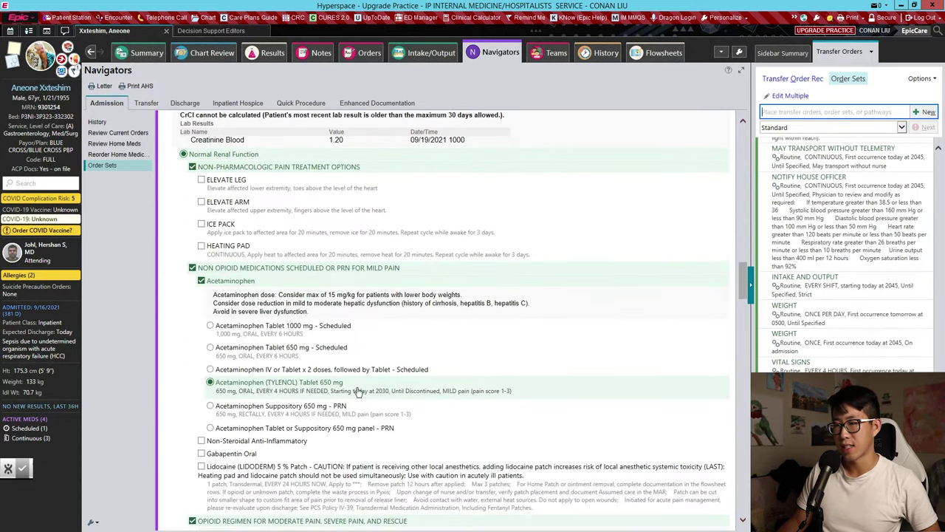
pyautogui.scroll(-4, 302, 382)
pyautogui.scroll(-8, 339, 361)
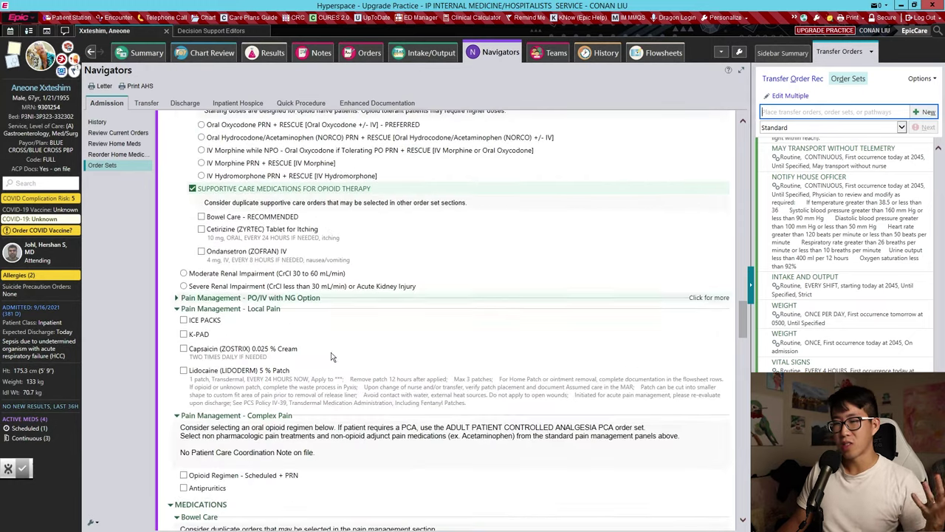
pyautogui.scroll(-10, 336, 346)
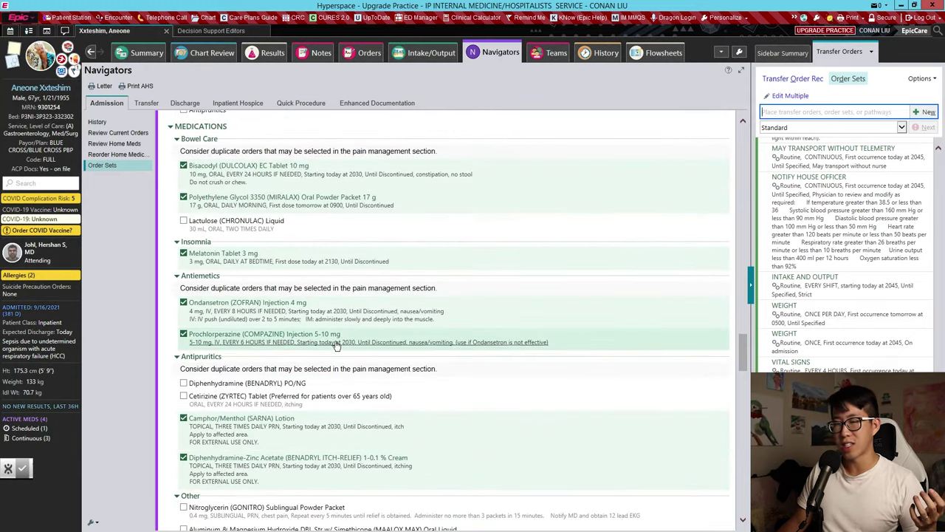
pyautogui.scroll(-10, 332, 345)
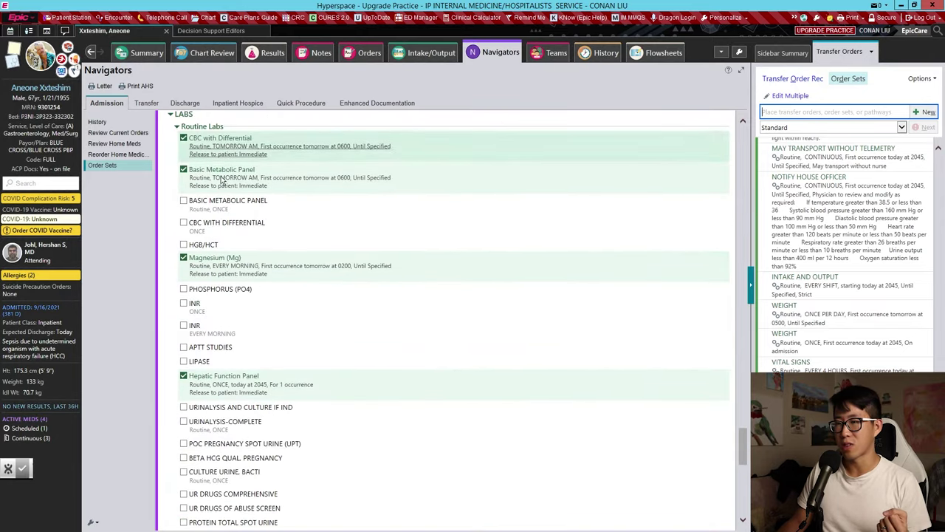
pyautogui.scroll(-3, 331, 375)
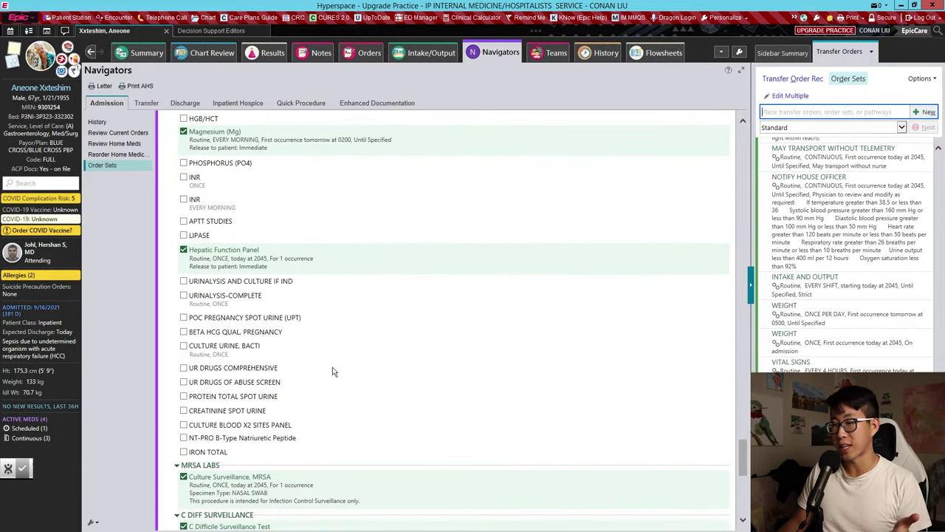
pyautogui.scroll(-2, 332, 371)
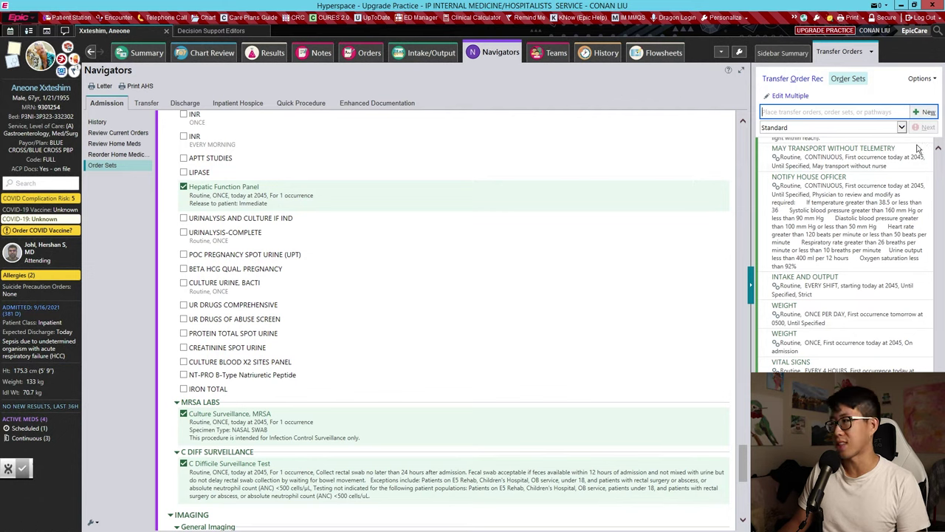
pyautogui.scroll(10, 919, 155)
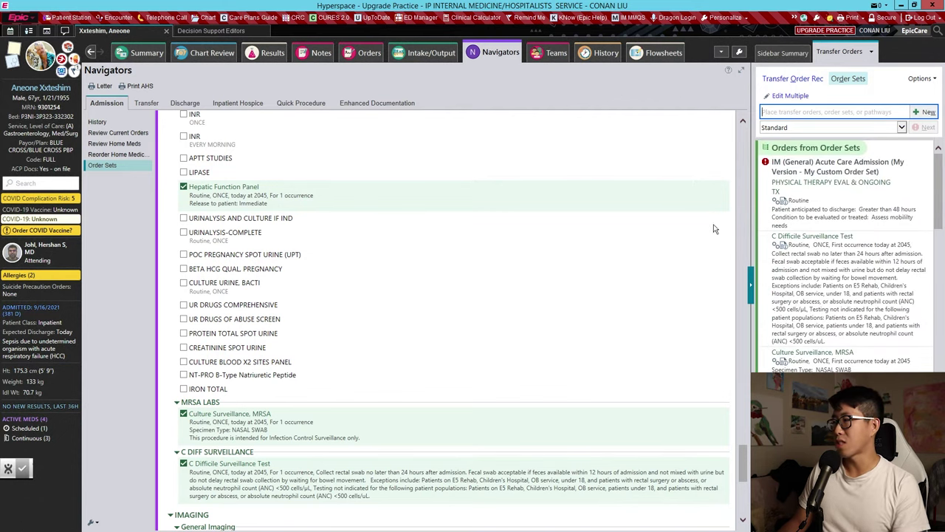
# Close the custom order set, add the personal iron panel from an 'iron' search, then remove it.
pyautogui.click(923, 162)
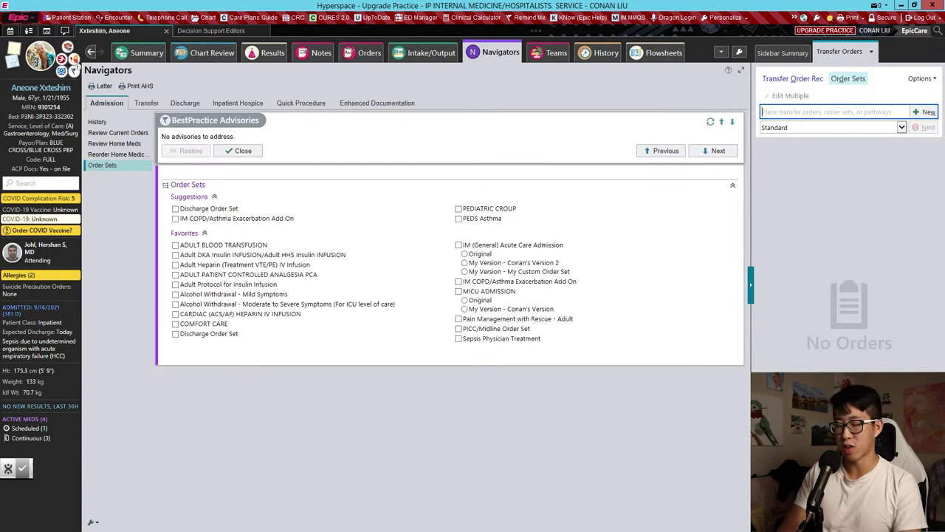
pyautogui.write('iron')
pyautogui.press('Return')
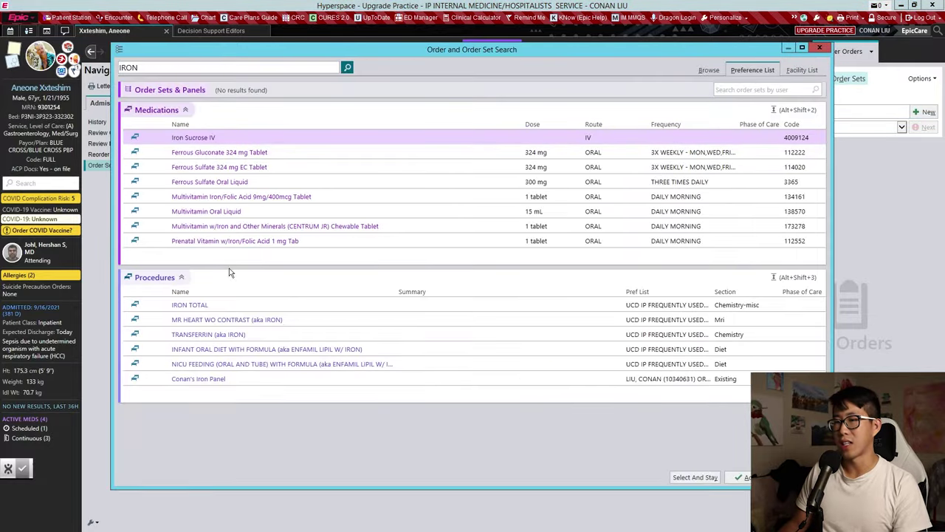
pyautogui.click(233, 377)
pyautogui.press('Escape')
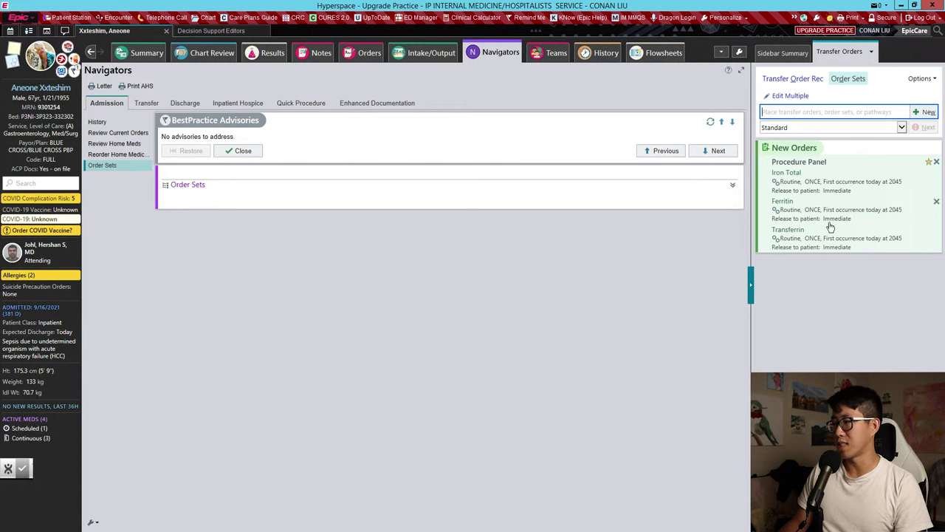
pyautogui.click(936, 162)
# Place the COVID Labs panel from a 'covid' search, with Procalcitonin indicated for Possible Sepsis With Unknown Source.
pyautogui.write('covid')
pyautogui.press('Return')
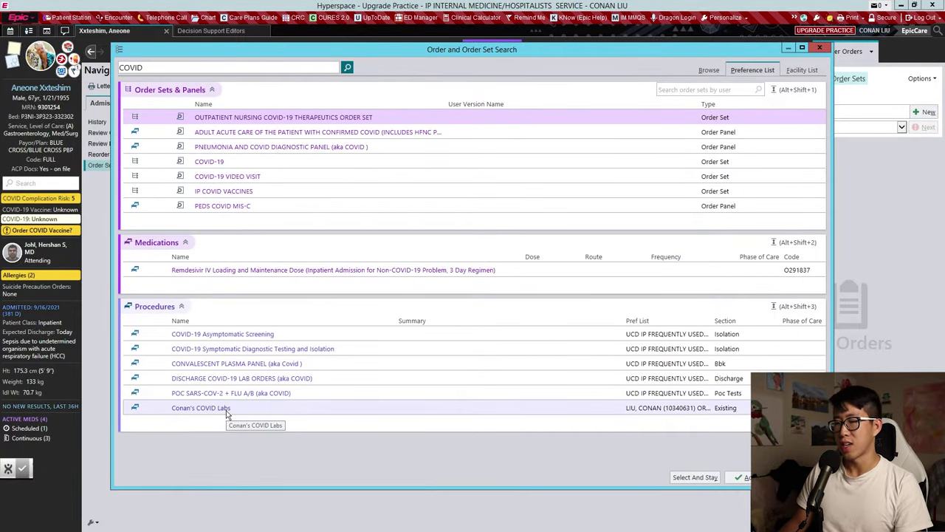
pyautogui.doubleClick(215, 409)
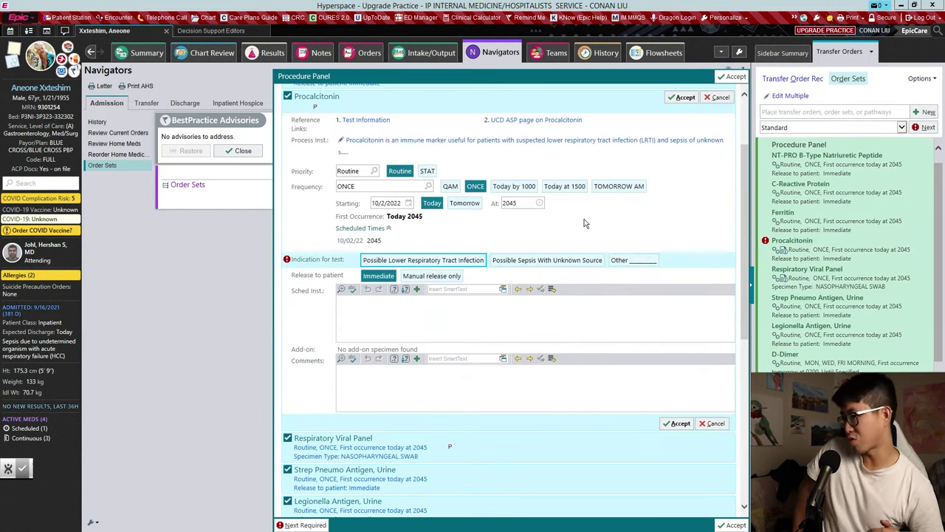
pyautogui.click(571, 260)
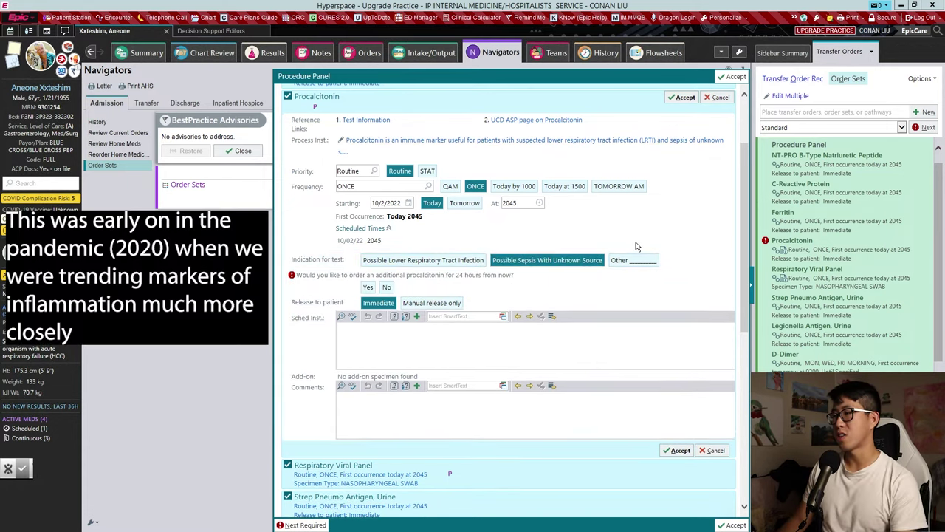
pyautogui.hotkey('alt', 'a')
pyautogui.scroll(3, 642, 233)
pyautogui.scroll(-5, 433, 322)
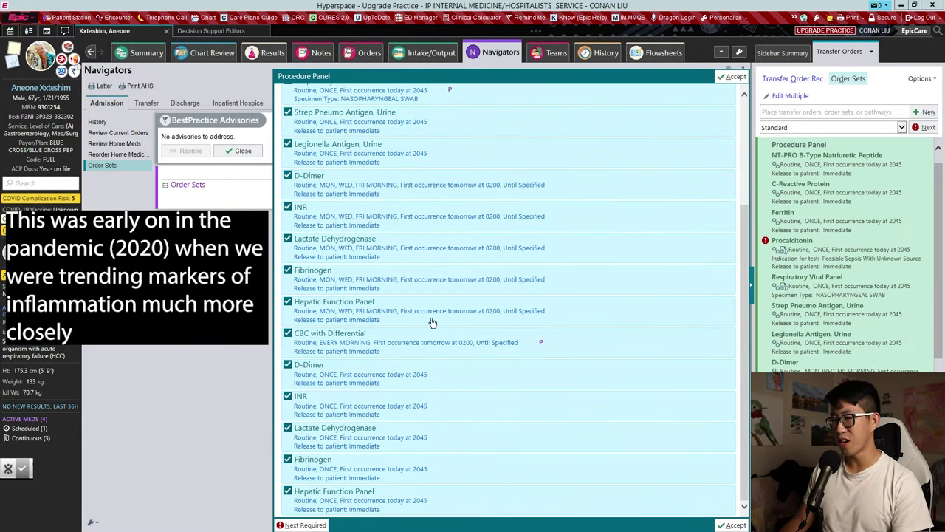
pyautogui.scroll(5, 383, 468)
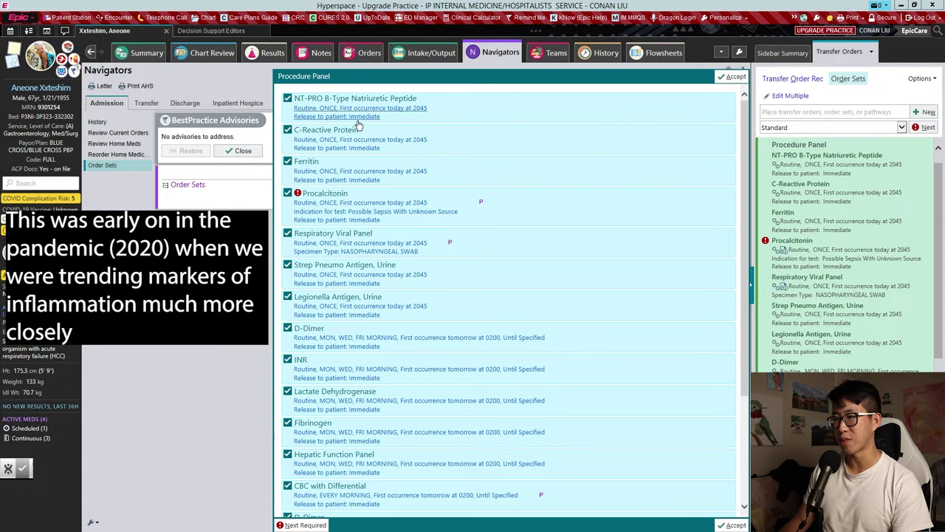
pyautogui.scroll(-2, 418, 226)
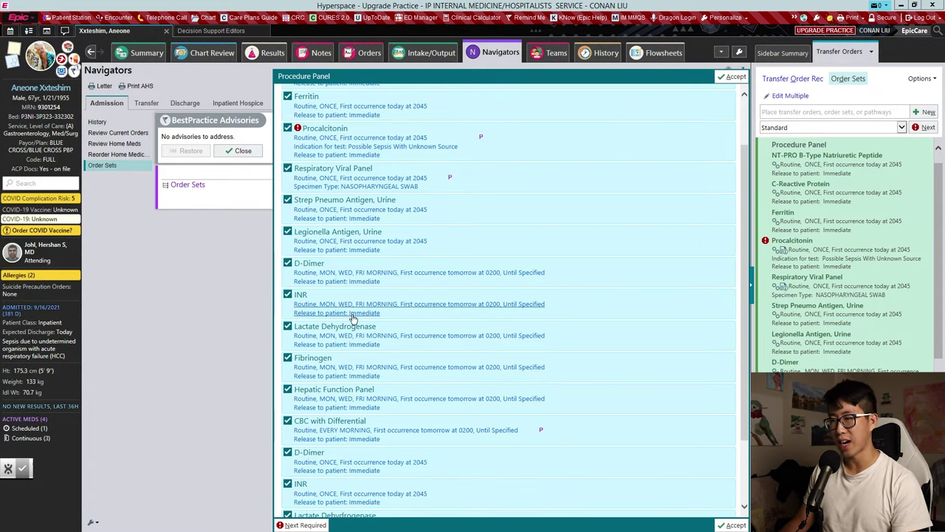
pyautogui.scroll(-2, 373, 315)
pyautogui.scroll(-1, 362, 321)
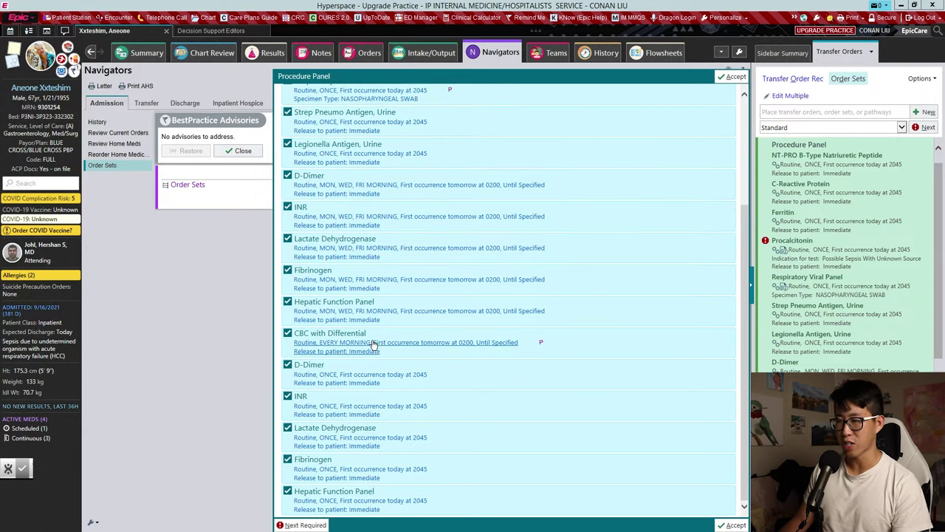
pyautogui.scroll(5, 362, 458)
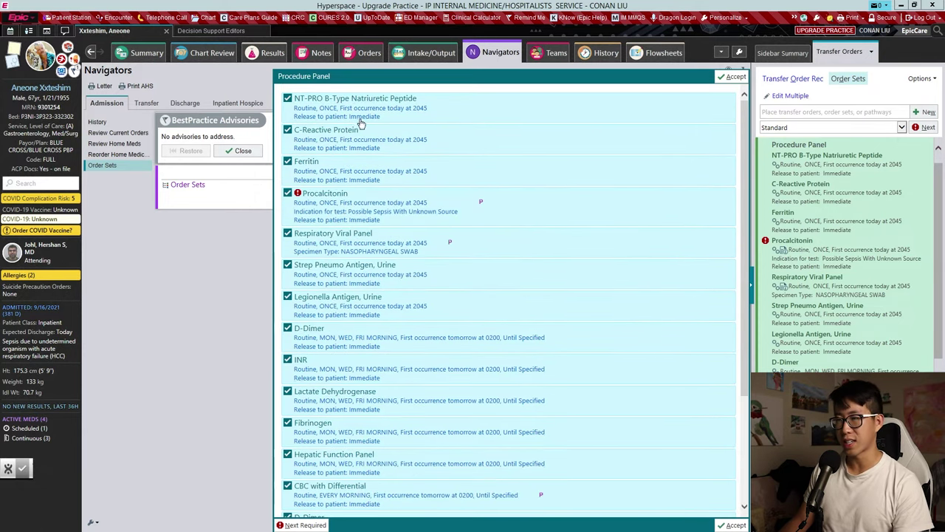
pyautogui.click(732, 76)
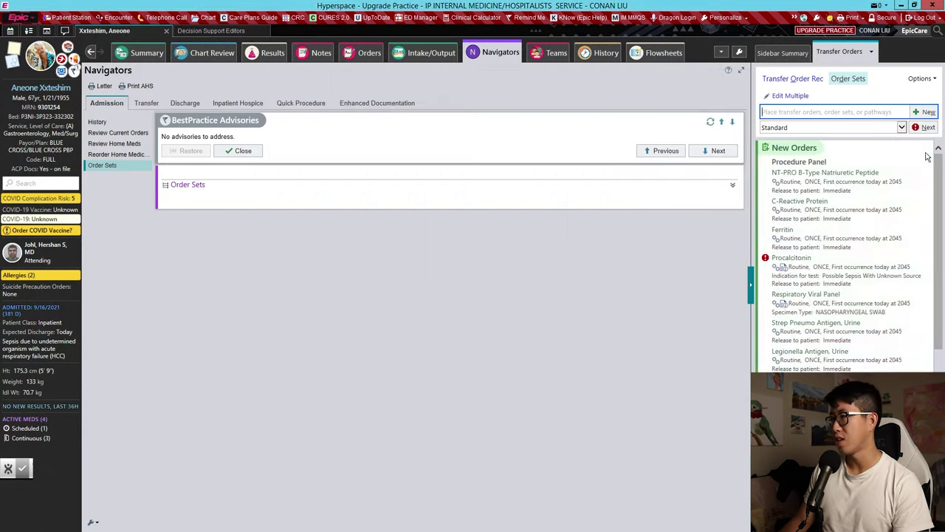
# Remove the COVID Labs panel and choose IRON TOTAL and TRANSFERRIN from an 'iron' search.
pyautogui.click(929, 163)
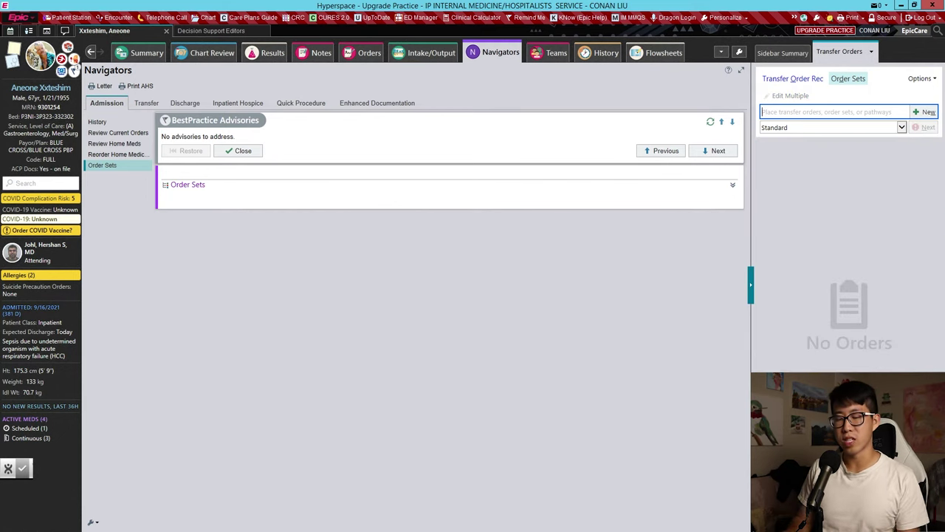
pyautogui.write('iron')
pyautogui.press('Return')
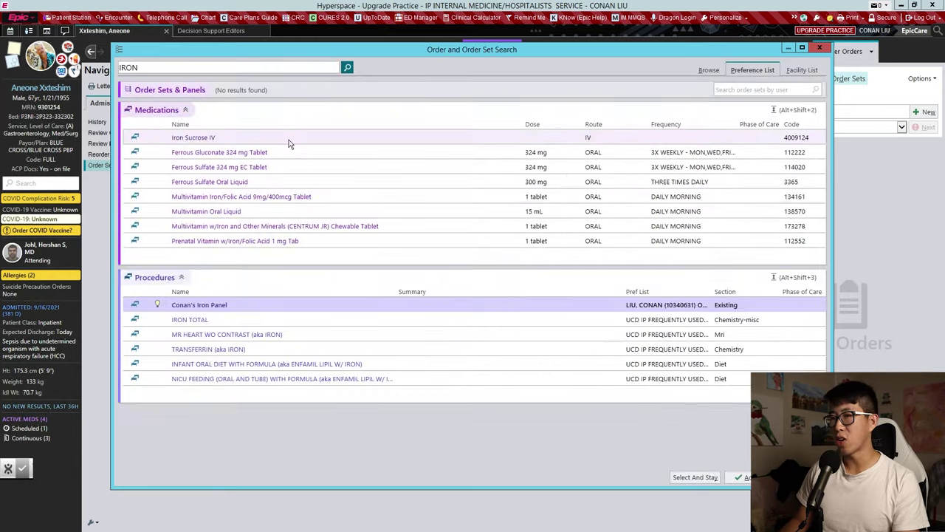
pyautogui.click(277, 320)
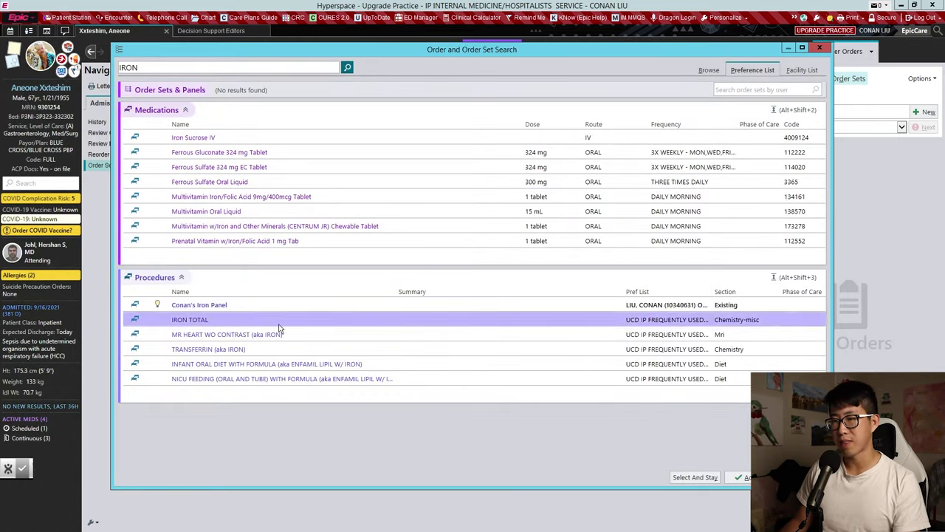
pyautogui.click(705, 478)
pyautogui.click(377, 349)
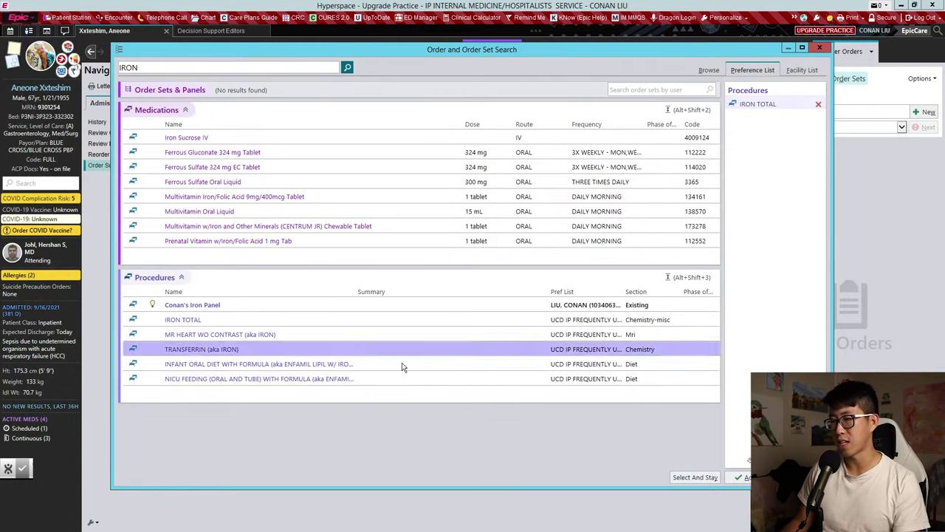
pyautogui.click(698, 478)
# Add FERRITIN and VITAMIN B12 to the chosen procedures.
pyautogui.write('fer')
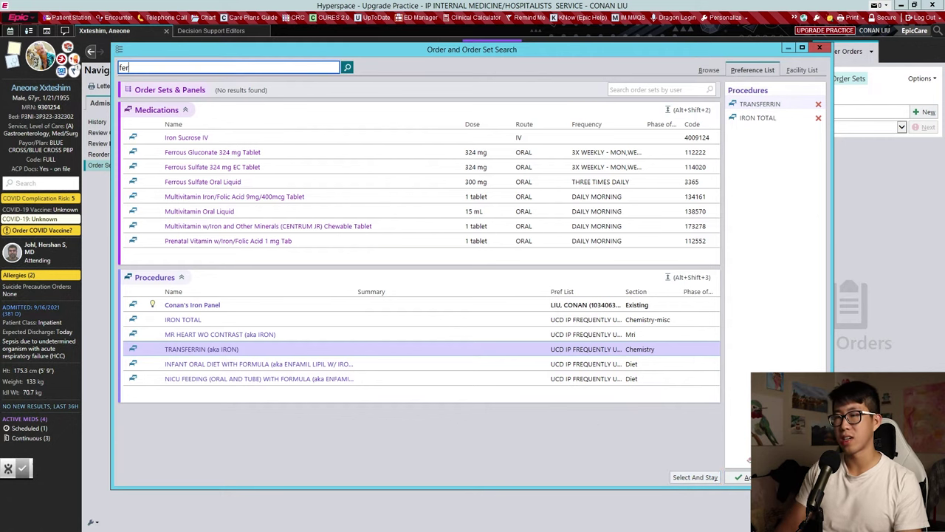
pyautogui.write('ritin')
pyautogui.press('Return')
pyautogui.click(694, 477)
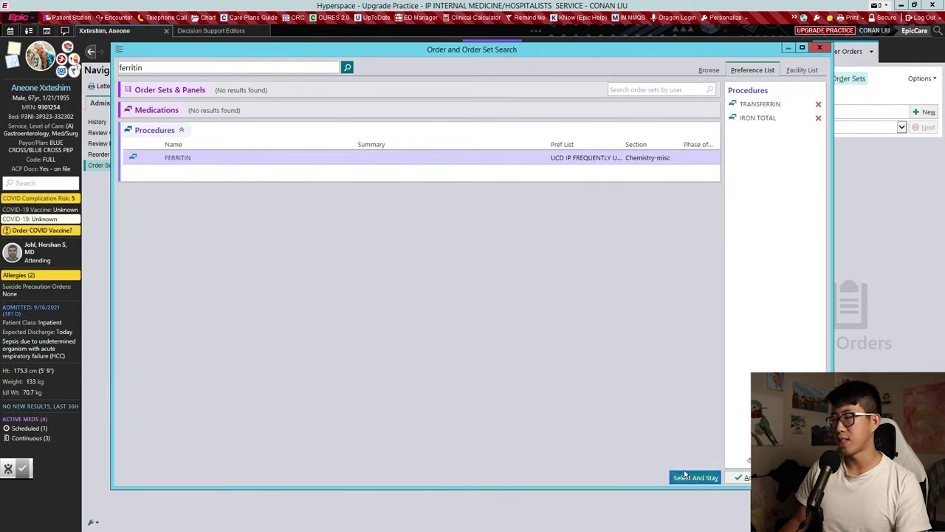
pyautogui.click(176, 68)
pyautogui.write('vitamin b')
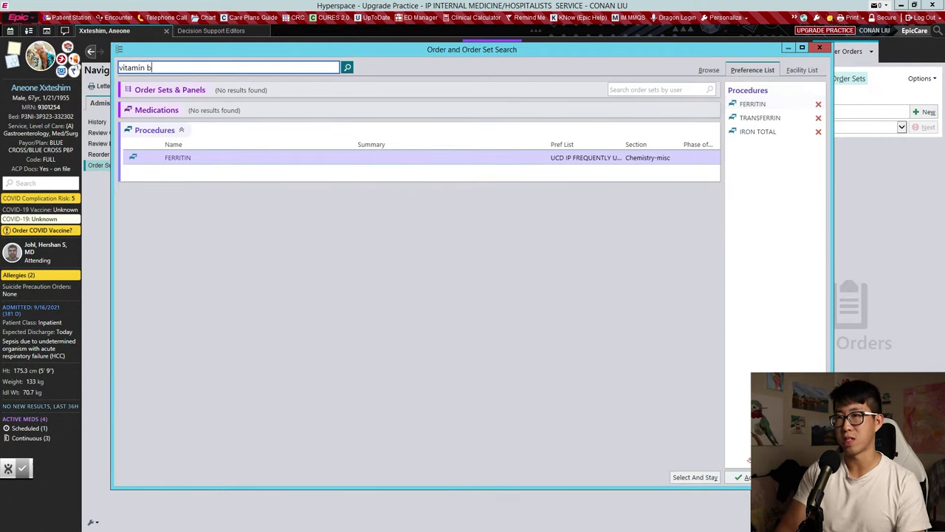
pyautogui.write('12')
pyautogui.press('Return')
pyautogui.click(694, 477)
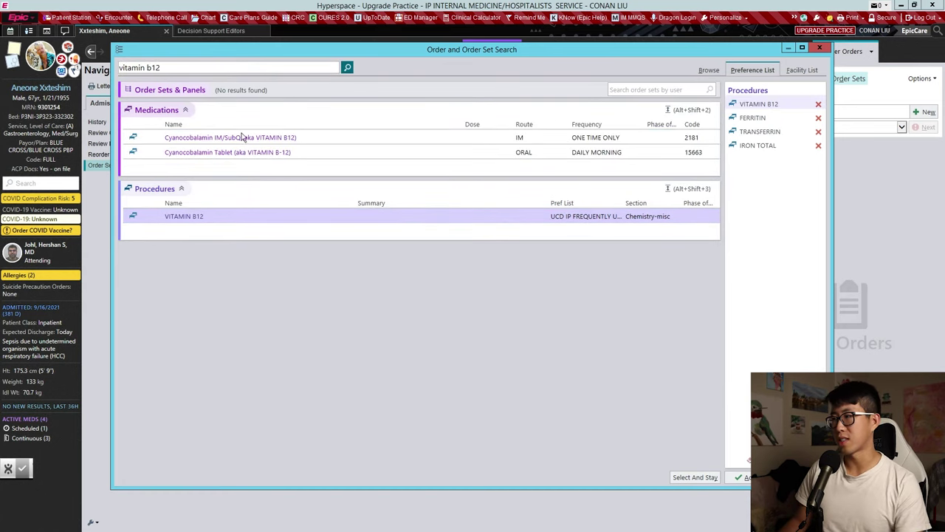
# Add Folate and VITAMIN D, 25 HYDROXY, then place all six lab orders on the patient.
pyautogui.click(201, 68)
pyautogui.write('folate')
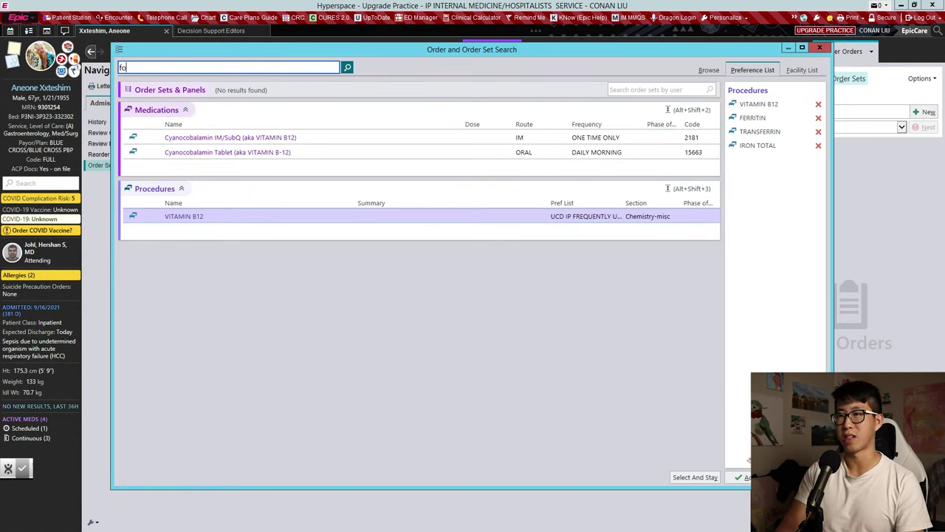
pyautogui.press('Return')
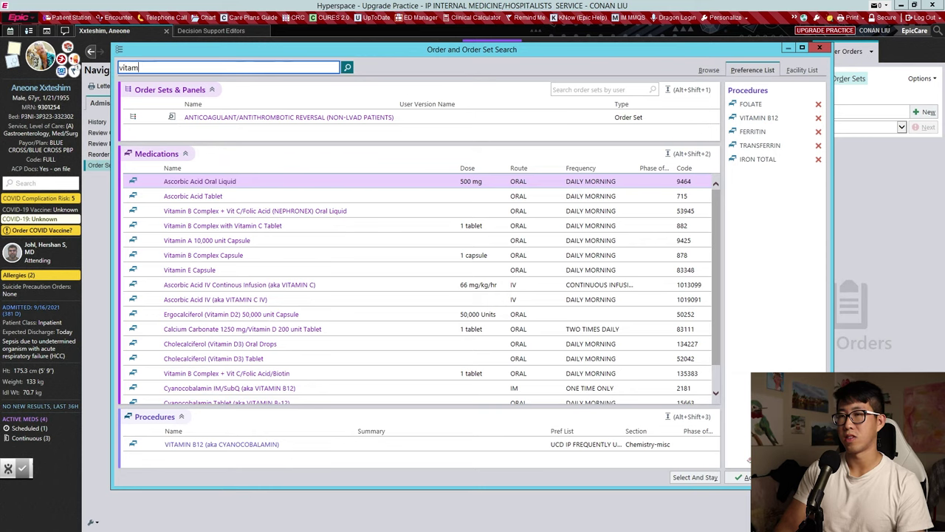
pyautogui.write('in d')
pyautogui.press('Return')
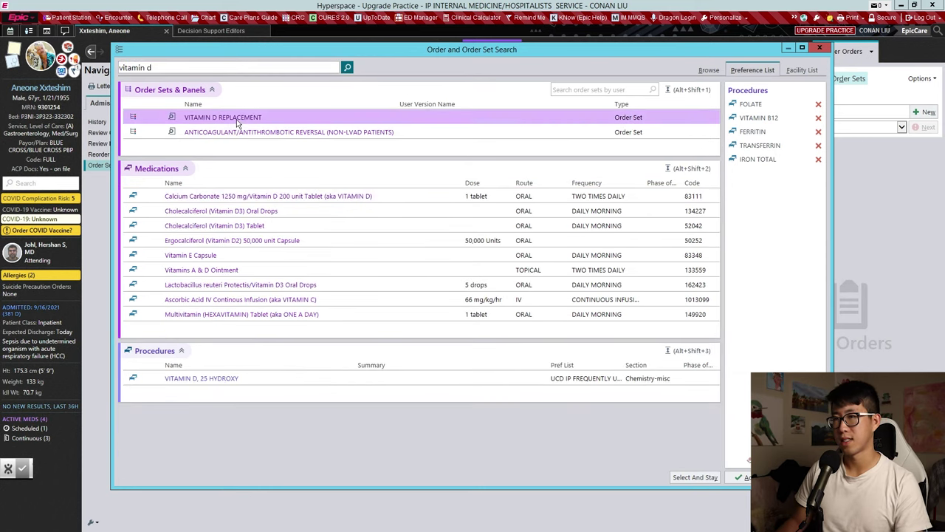
pyautogui.click(221, 378)
pyautogui.click(695, 477)
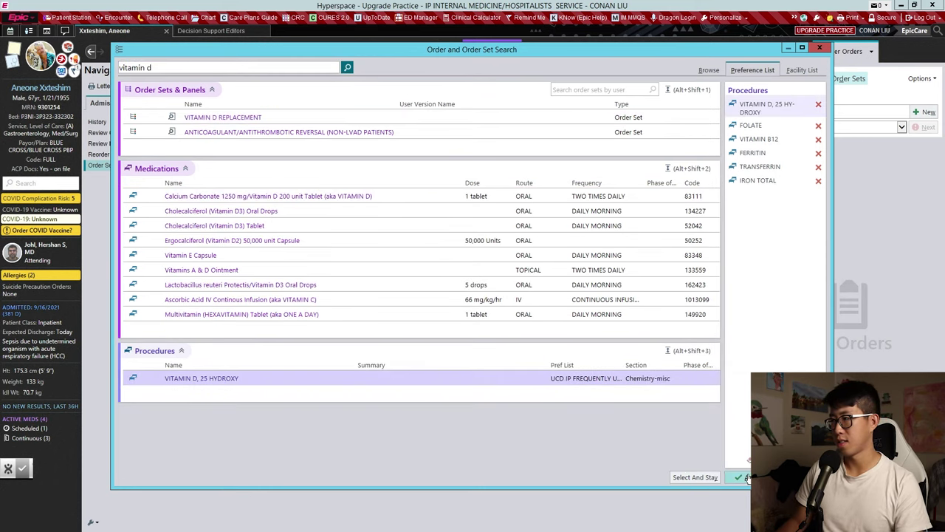
pyautogui.click(745, 477)
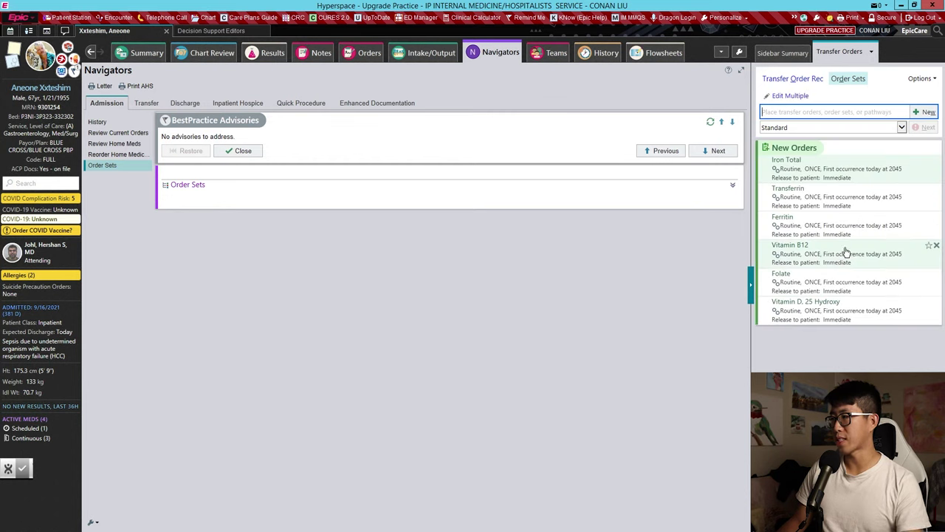
pyautogui.click(917, 78)
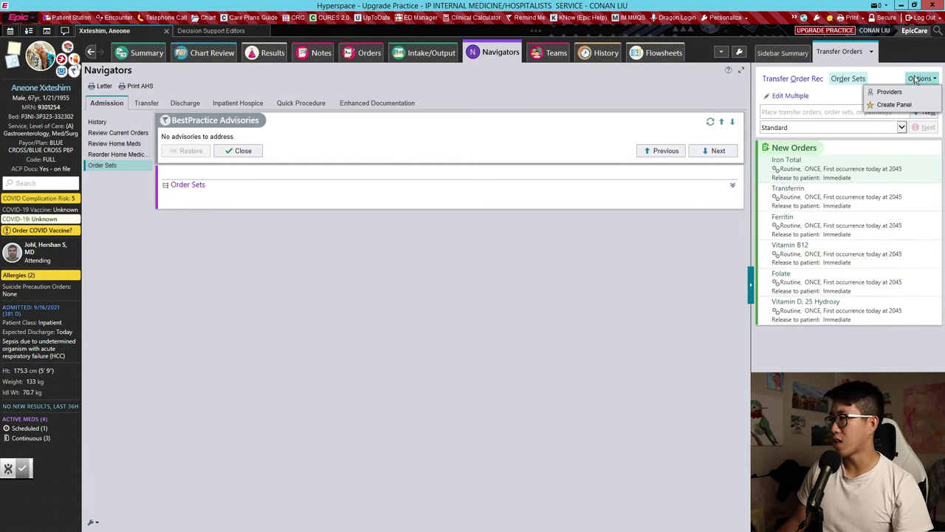
# Create a personal nutrition order panel from the six labs, replace the orders, then clear New Orders.
pyautogui.click(879, 108)
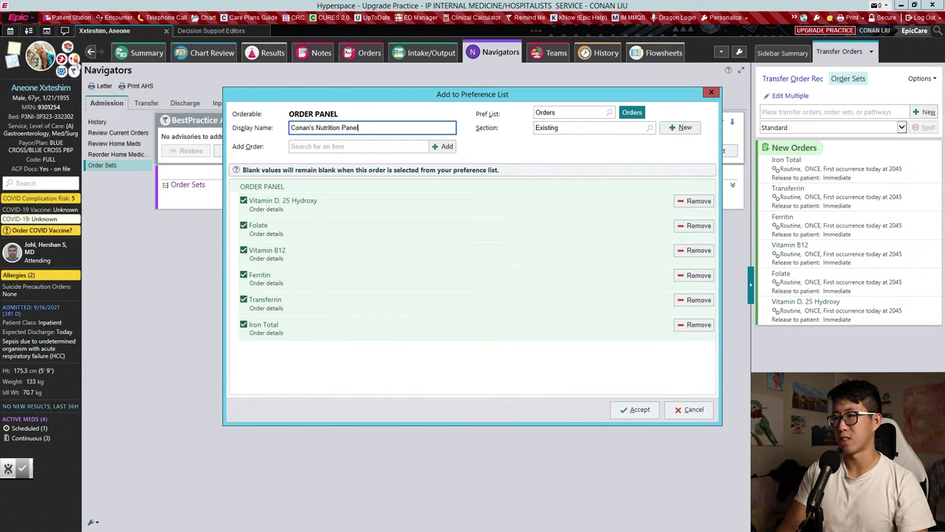
pyautogui.click(635, 409)
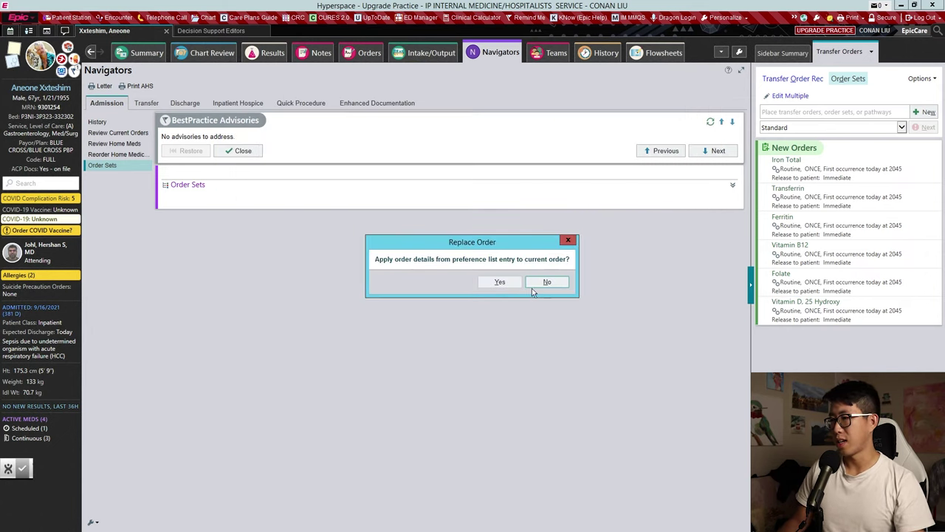
pyautogui.click(498, 282)
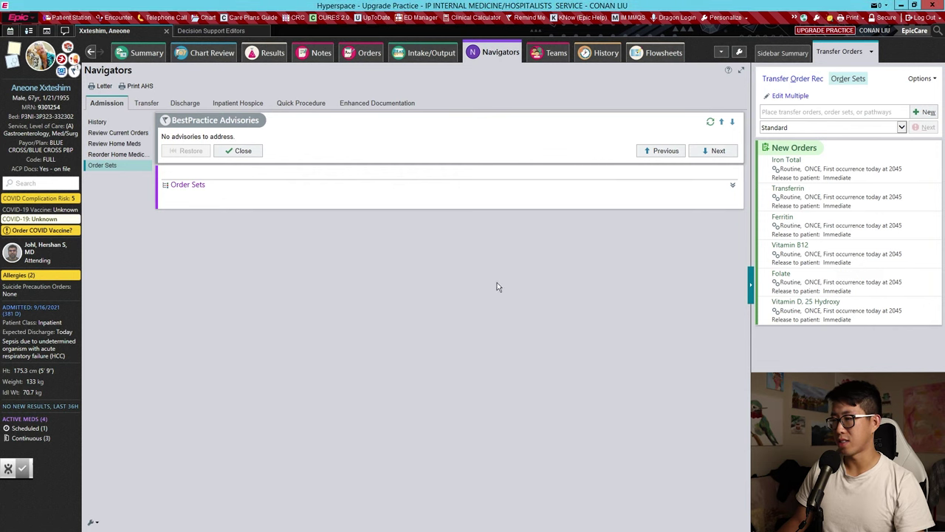
pyautogui.click(936, 163)
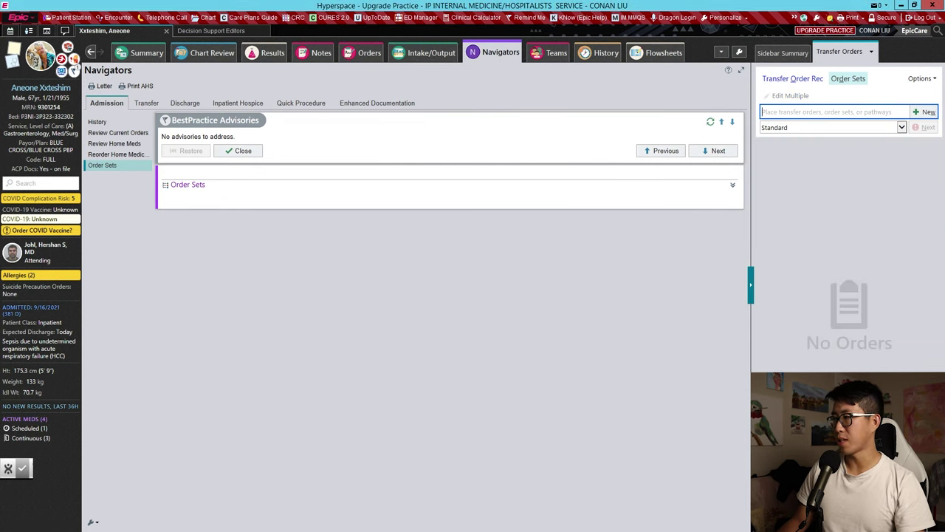
# Place the saved nutrition panel from a 'nutr' search, then remove it from New Orders.
pyautogui.write('nutrition')
pyautogui.press('Return')
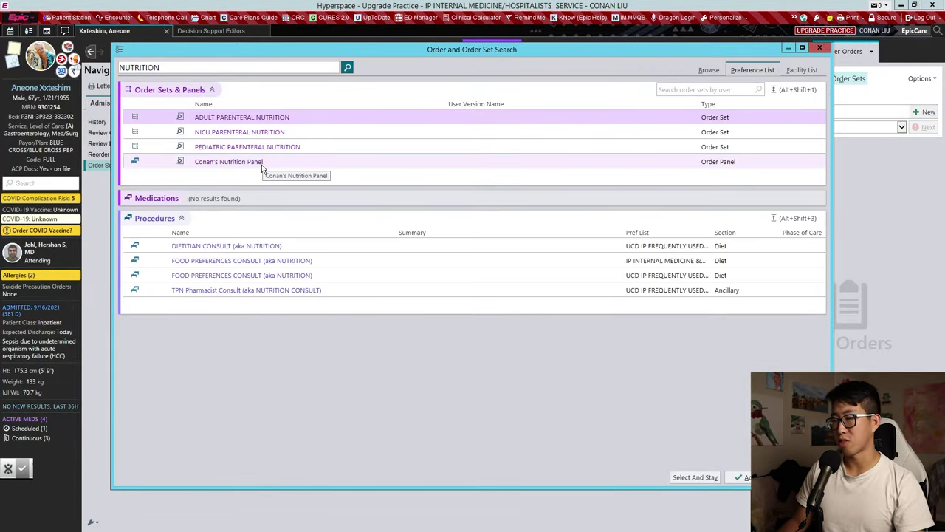
pyautogui.doubleClick(261, 167)
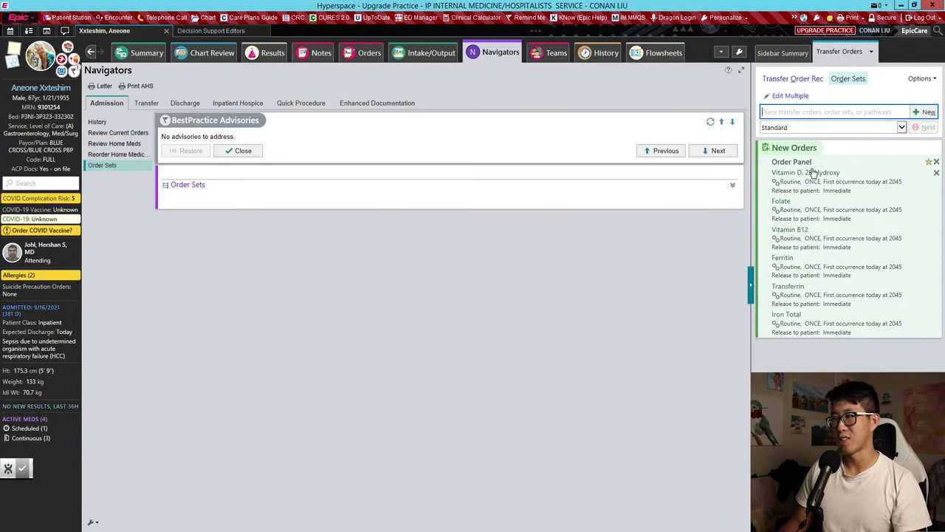
pyautogui.click(937, 162)
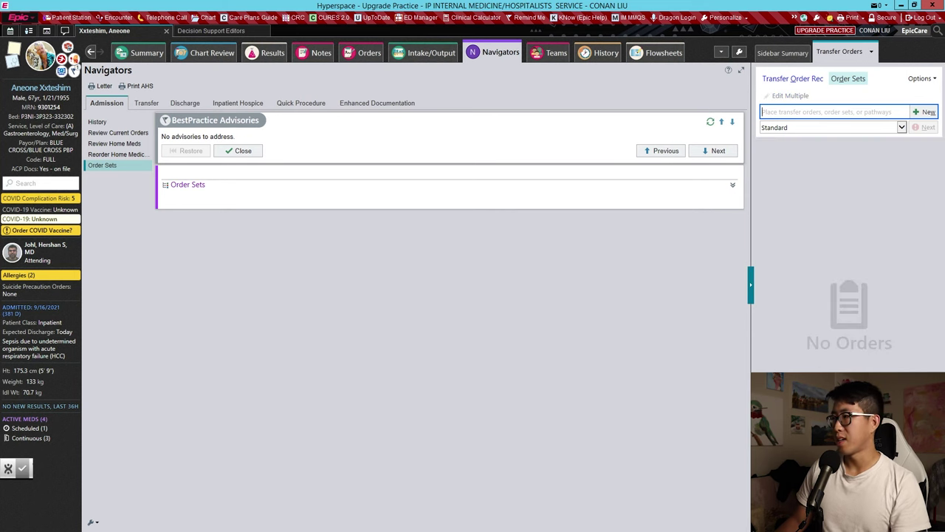
# Search 'fever' and place the personal Fever Workup order panel on the patient.
pyautogui.click(796, 113)
pyautogui.write('iron')
pyautogui.press('Return')
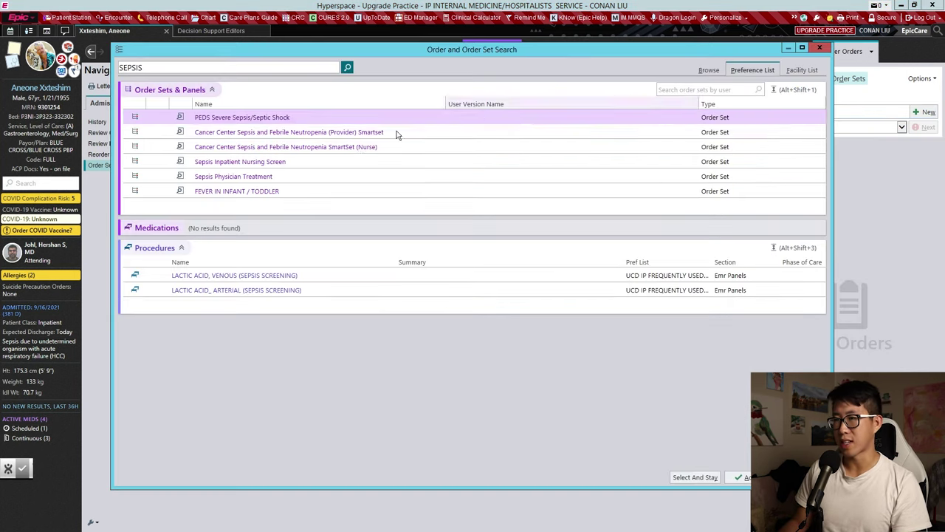
pyautogui.click(169, 66)
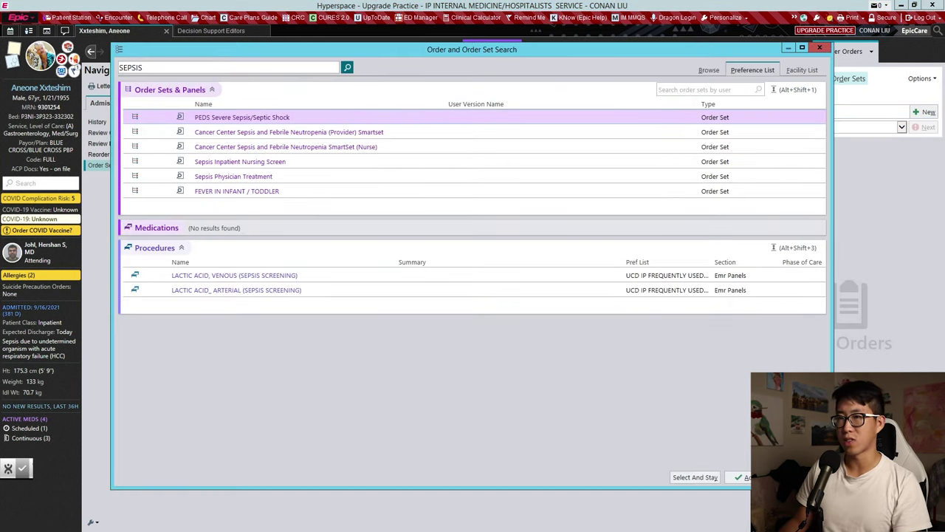
pyautogui.write('fever')
pyautogui.press('Return')
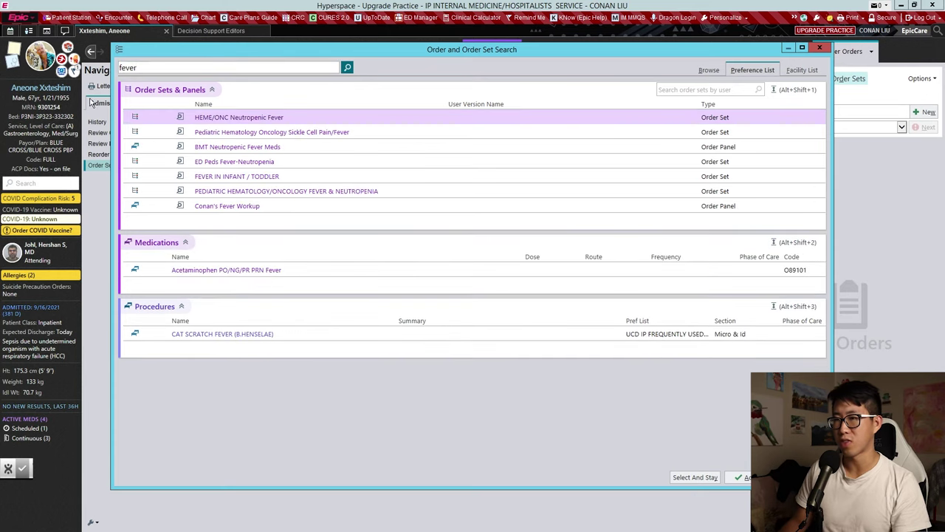
pyautogui.doubleClick(221, 211)
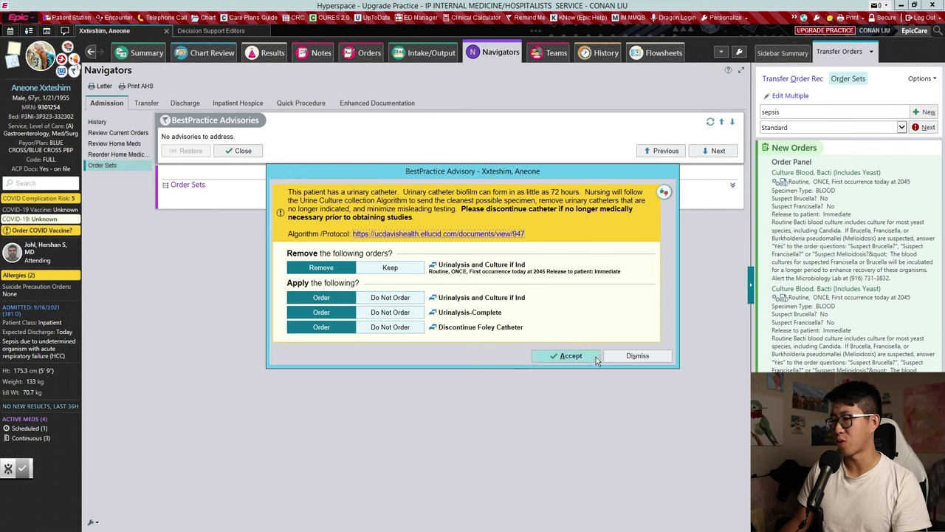
# Accept the catheter advisory's orders and review the Fever Workup panel's culture, lactic acid and chest entries.
pyautogui.click(588, 360)
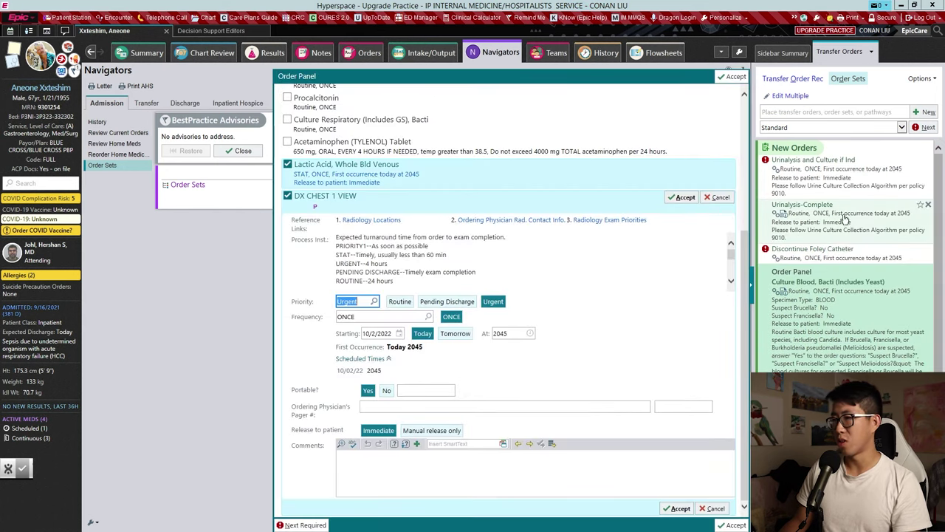
pyautogui.scroll(3, 468, 177)
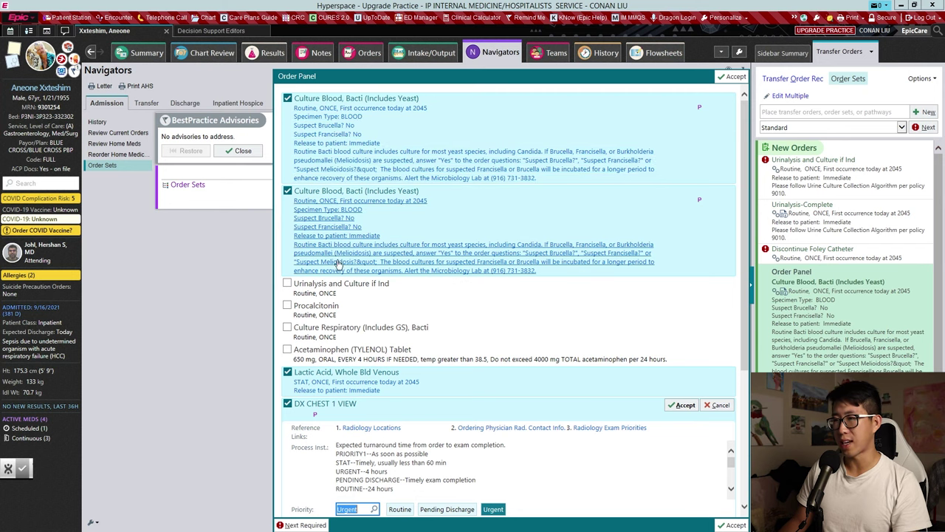
pyautogui.scroll(-2, 363, 352)
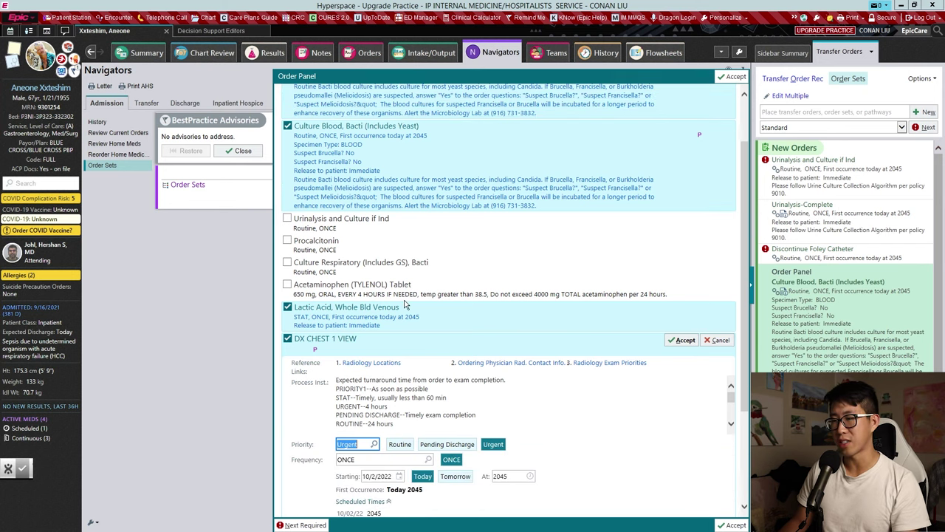
pyautogui.scroll(2, 392, 247)
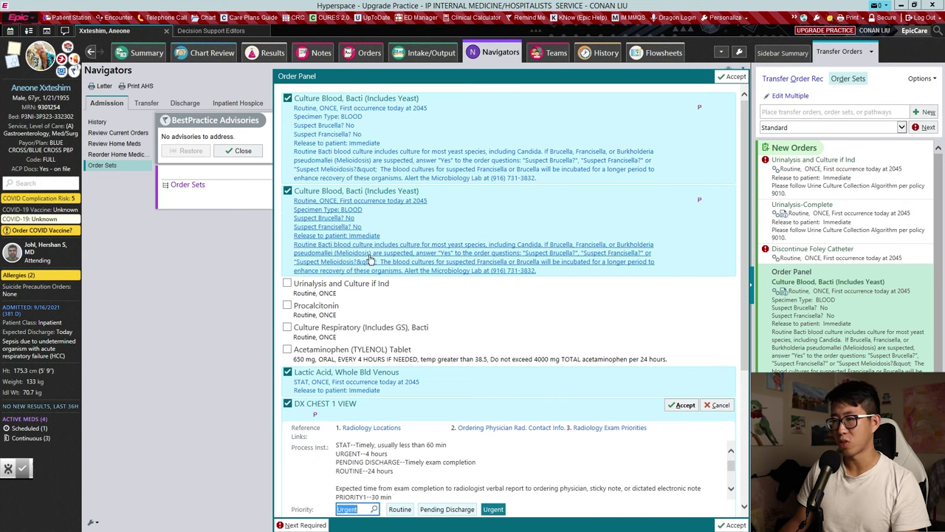
pyautogui.scroll(-2, 371, 261)
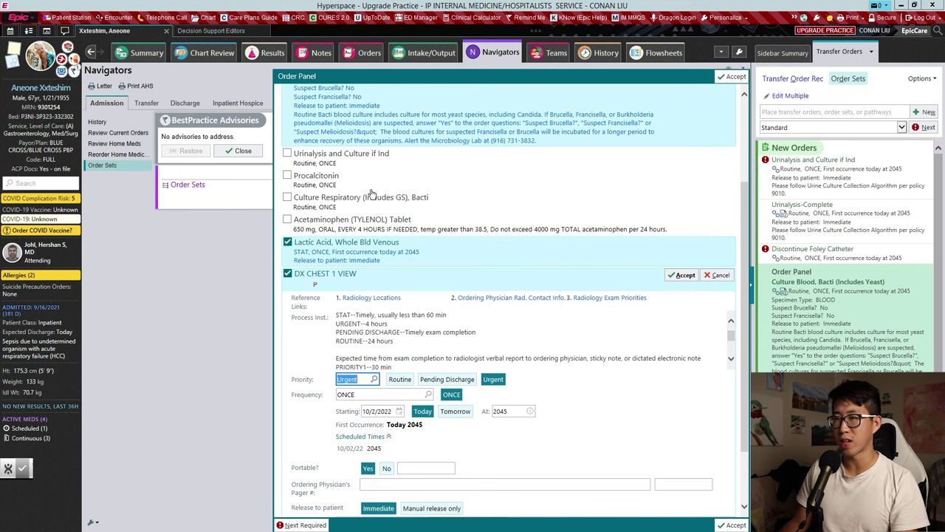
pyautogui.scroll(-1, 356, 212)
pyautogui.scroll(2, 425, 212)
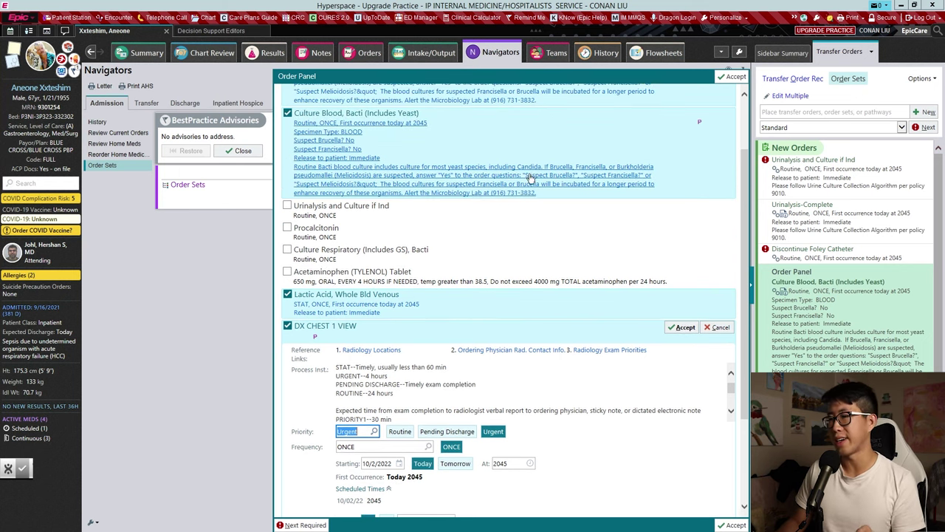
pyautogui.scroll(-2, 322, 263)
pyautogui.scroll(3, 323, 262)
pyautogui.click(729, 77)
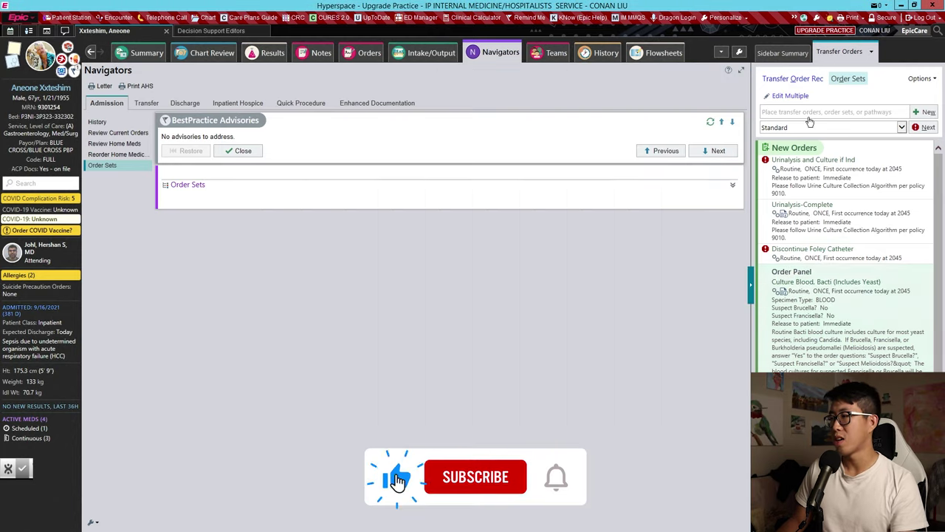